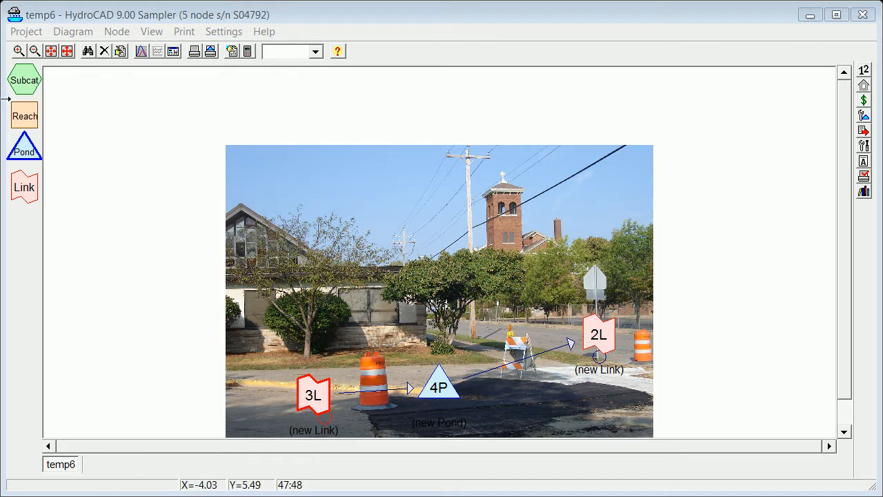
Step: Close the temp6 project without saving its changes
{"action": "left_click", "coordinate": [35, 33]}
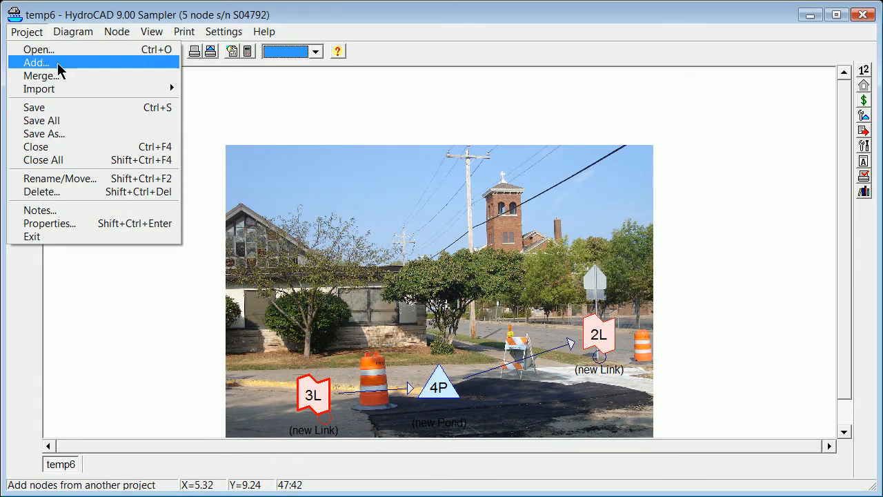
{"action": "left_click", "coordinate": [58, 146]}
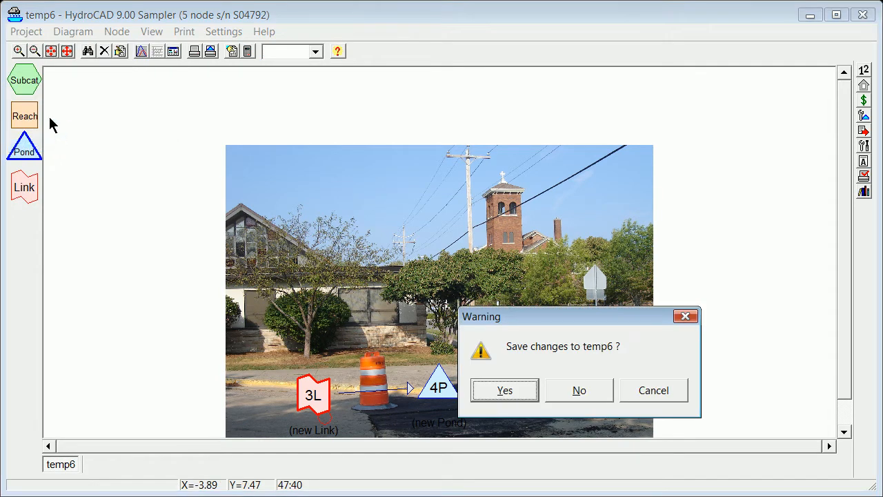
{"action": "left_click", "coordinate": [569, 396]}
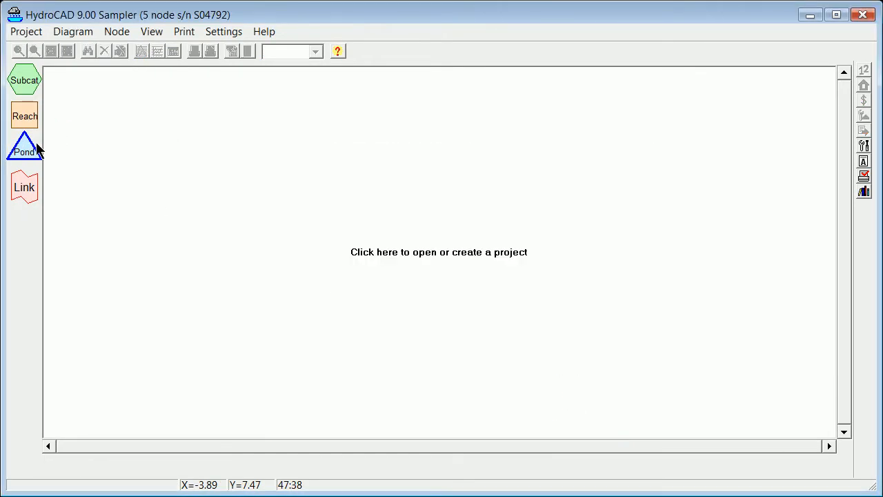
Step: Create a new HydroCAD project named temp8
{"action": "left_click", "coordinate": [495, 253]}
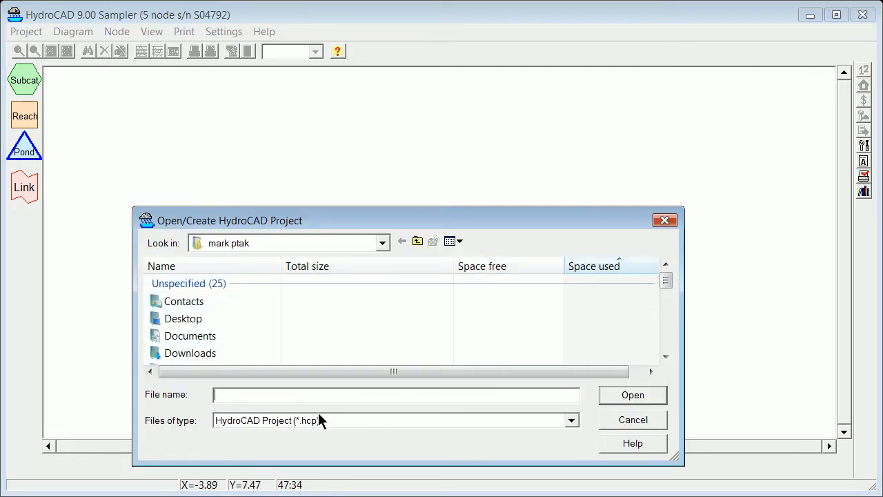
{"action": "type", "text": "temp"}
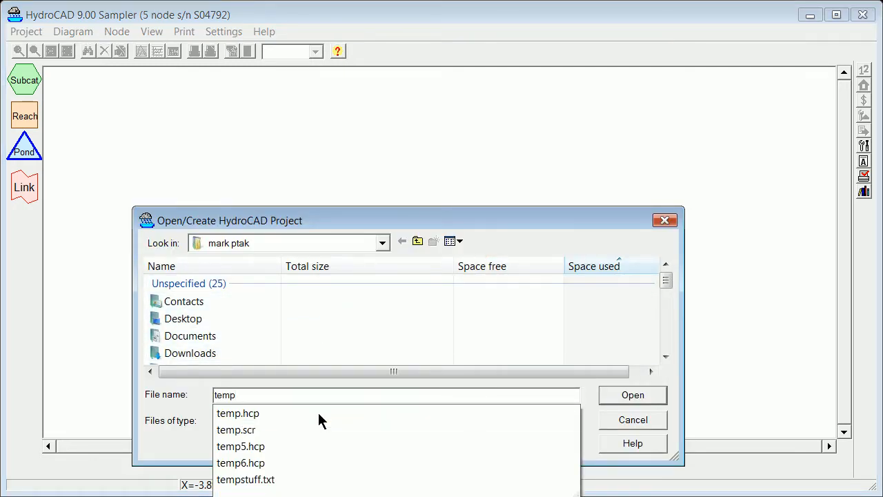
{"action": "type", "text": "8"}
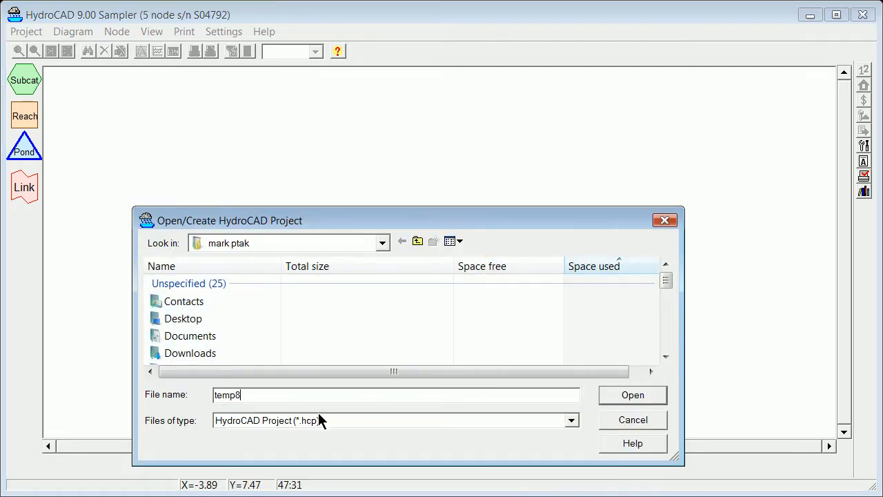
{"action": "left_click", "coordinate": [639, 400]}
{"action": "left_click", "coordinate": [637, 375]}
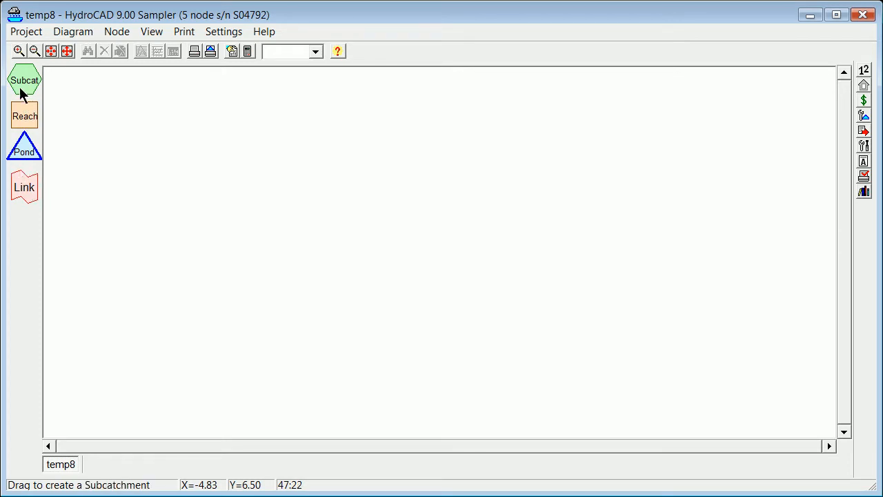
{"action": "left_click", "coordinate": [26, 33]}
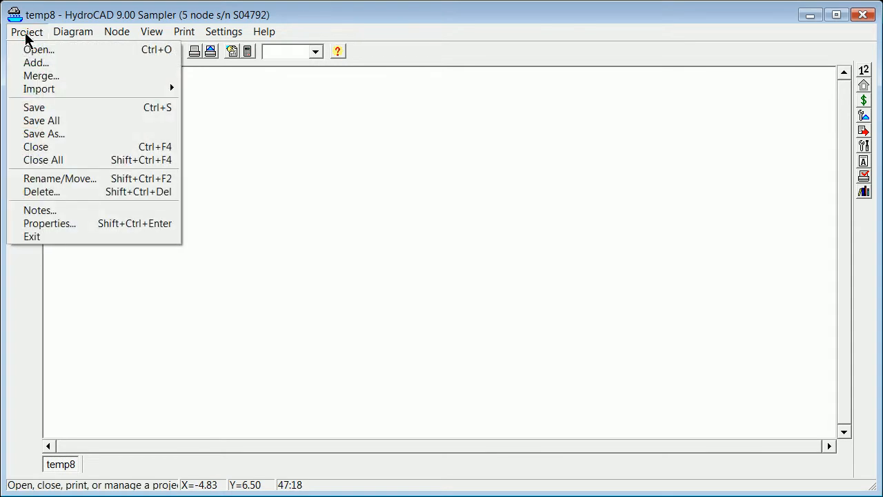
{"action": "mouse_move", "coordinate": [69, 34]}
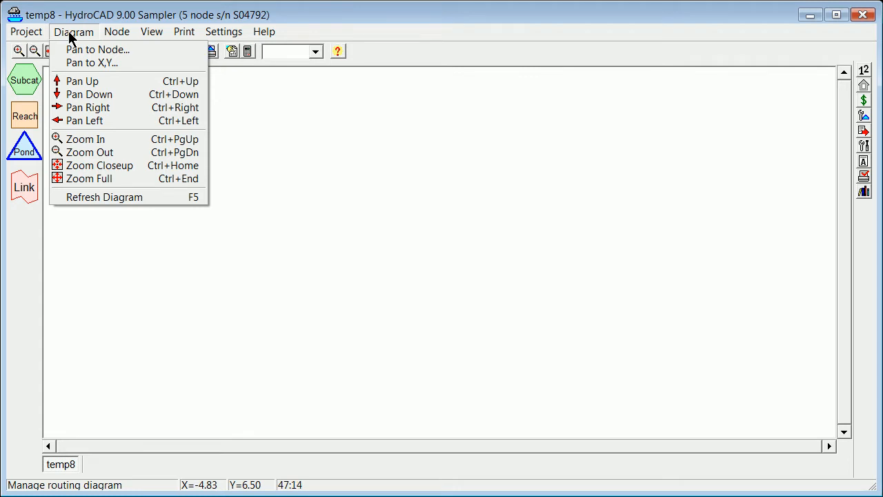
{"action": "mouse_move", "coordinate": [14, 24]}
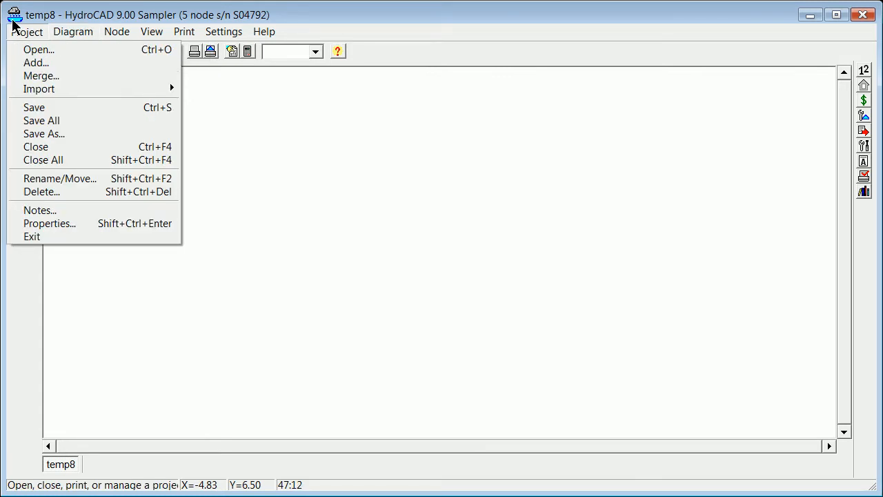
{"action": "mouse_move", "coordinate": [111, 34]}
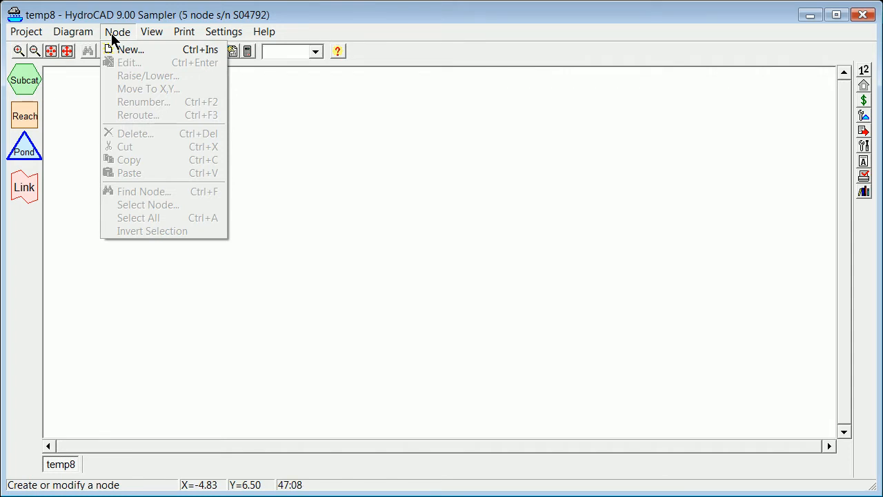
Step: Open the prefab chamber report and plot the CONSPAN 12x 4 chamber's width against height
{"action": "mouse_move", "coordinate": [153, 31]}
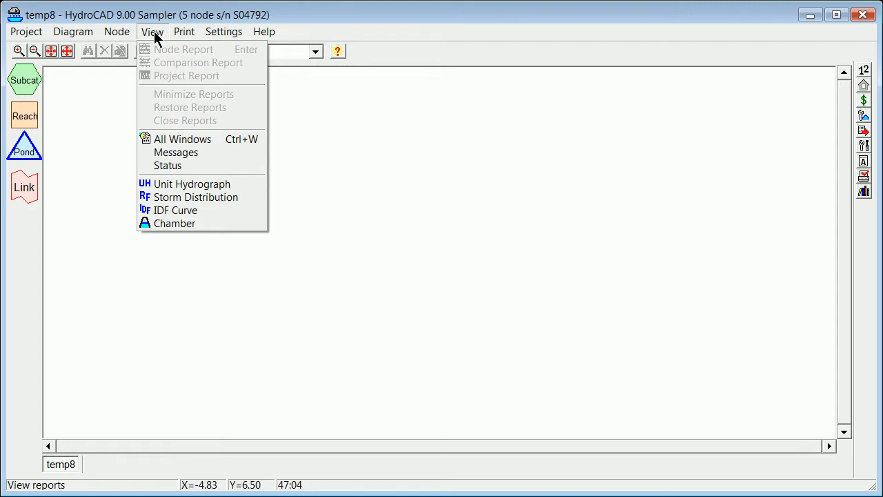
{"action": "left_click", "coordinate": [209, 226]}
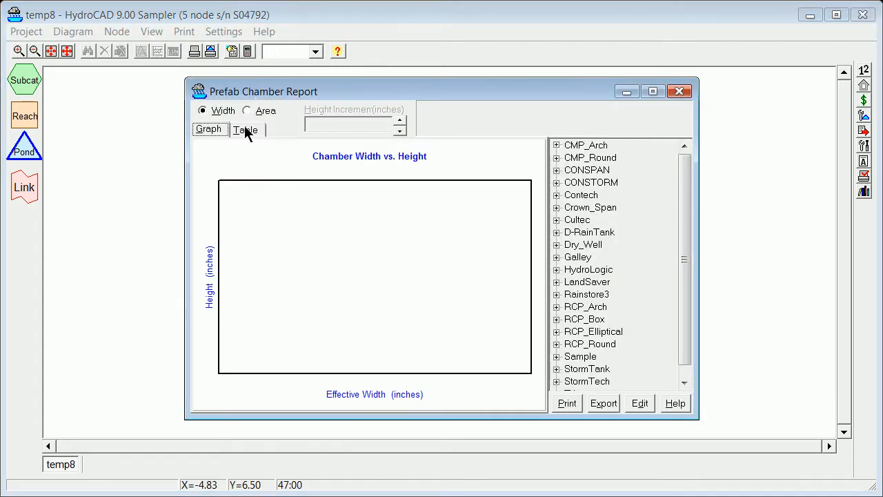
{"action": "left_click", "coordinate": [556, 170]}
{"action": "left_click", "coordinate": [579, 170]}
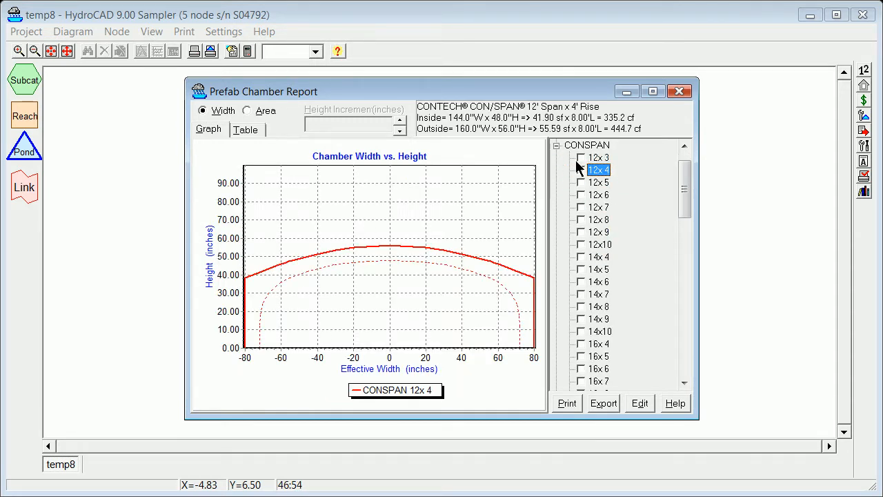
{"action": "left_click", "coordinate": [556, 145]}
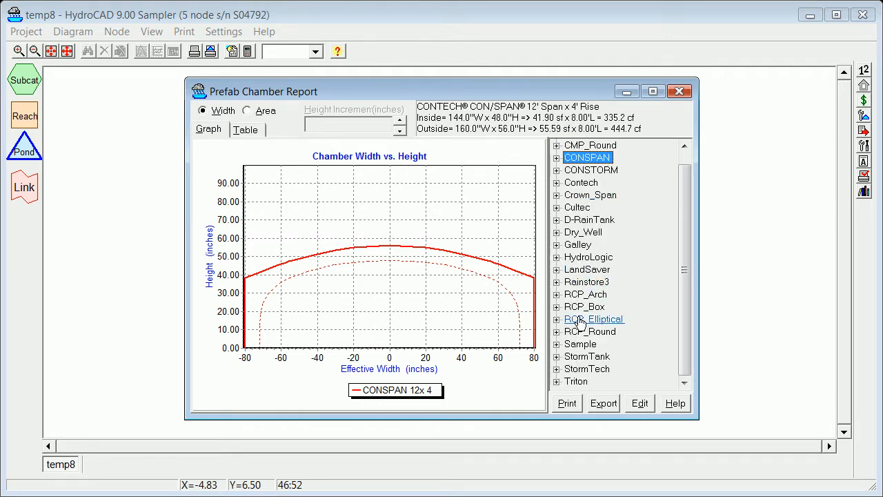
Step: Add the RCP_Round 15 pipe to the chamber plot, view cross-sectional area against height, and close the report
{"action": "left_click", "coordinate": [557, 332]}
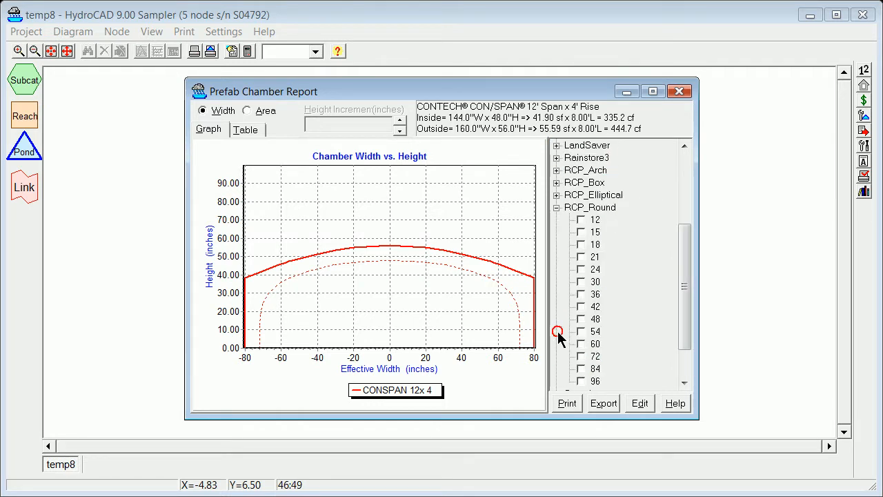
{"action": "left_click", "coordinate": [581, 233]}
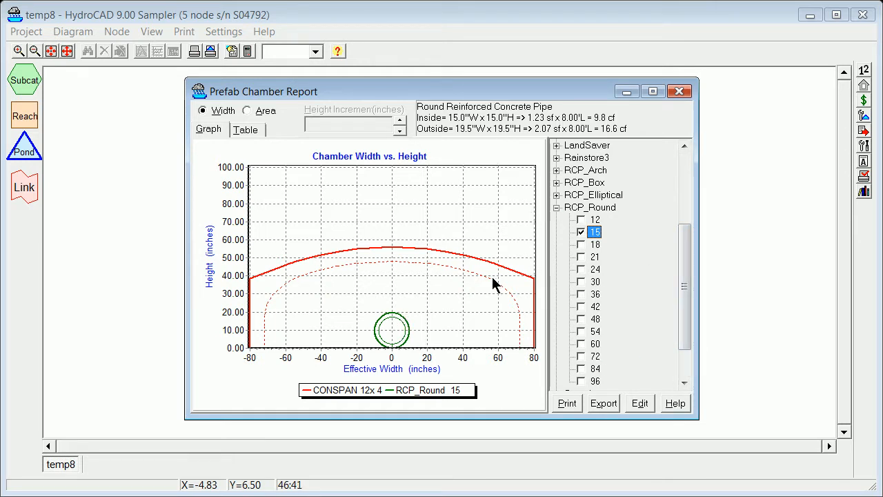
{"action": "left_click", "coordinate": [248, 110]}
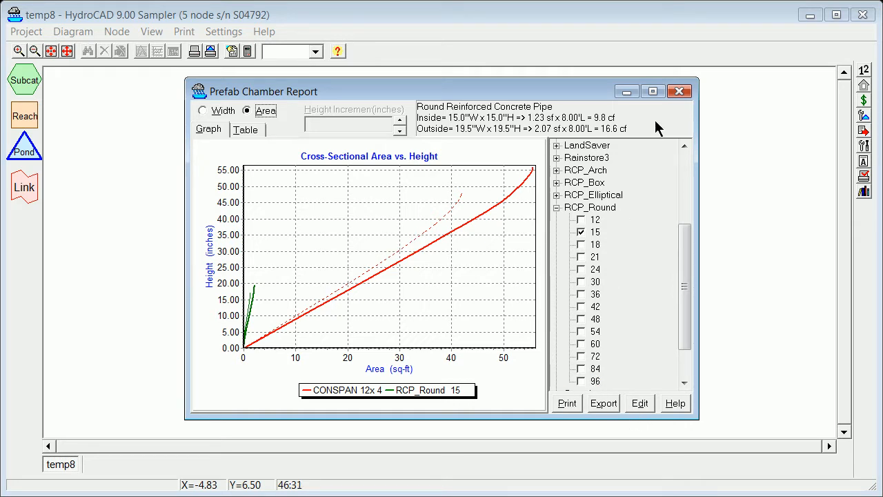
{"action": "left_click", "coordinate": [678, 92]}
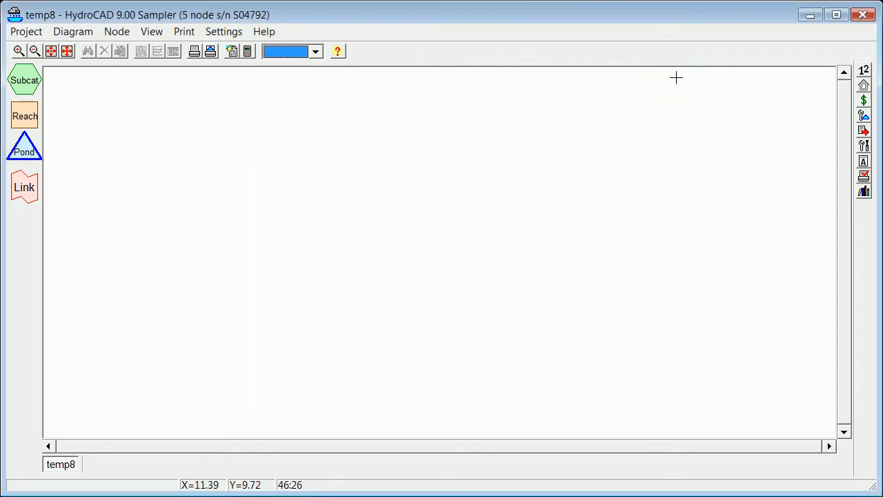
Step: View the rainfall intensity-duration curves for Arlington, VA in the IDF curve report, and close it
{"action": "left_click", "coordinate": [117, 33]}
{"action": "mouse_move", "coordinate": [151, 33]}
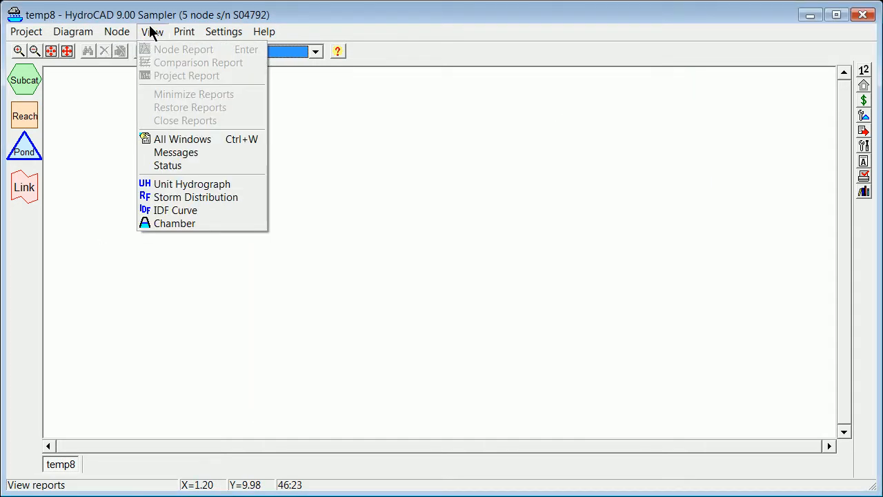
{"action": "left_click", "coordinate": [195, 208]}
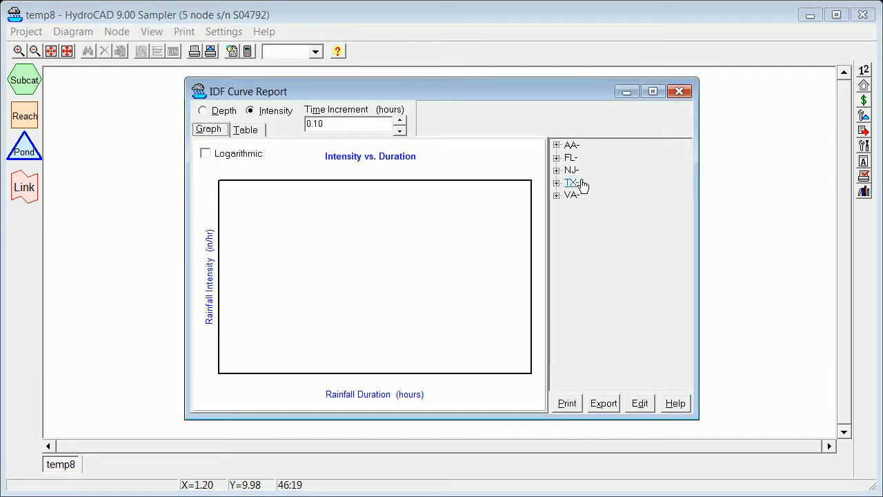
{"action": "left_click", "coordinate": [556, 195]}
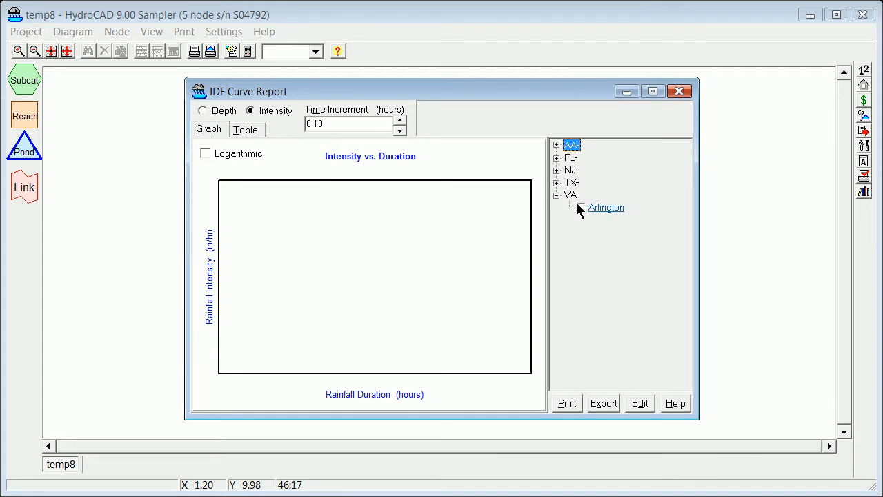
{"action": "left_click", "coordinate": [580, 207]}
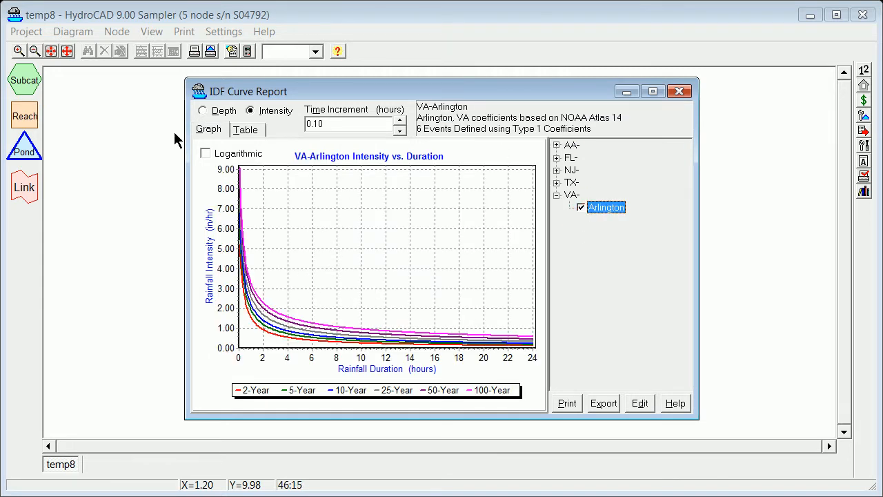
{"action": "left_click", "coordinate": [676, 92]}
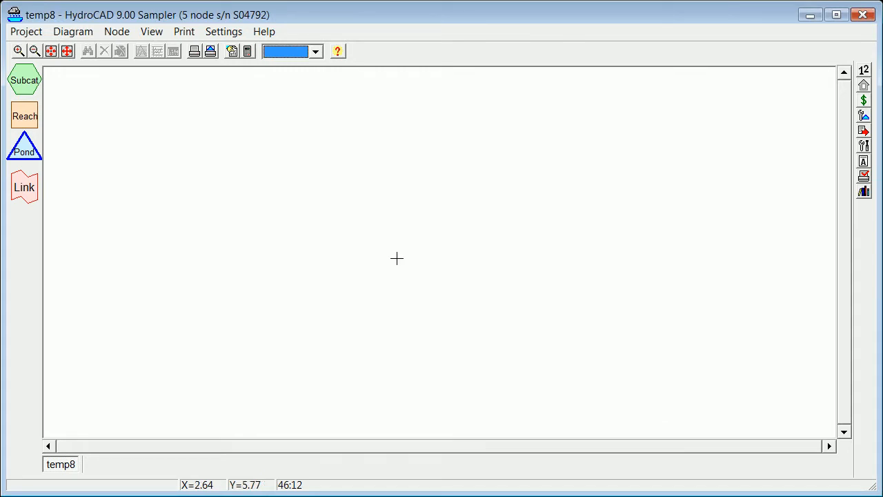
Step: Plot the NJ DEP 2-hr storm distribution as depth and as intensity over time, and close the report
{"action": "left_click", "coordinate": [151, 35]}
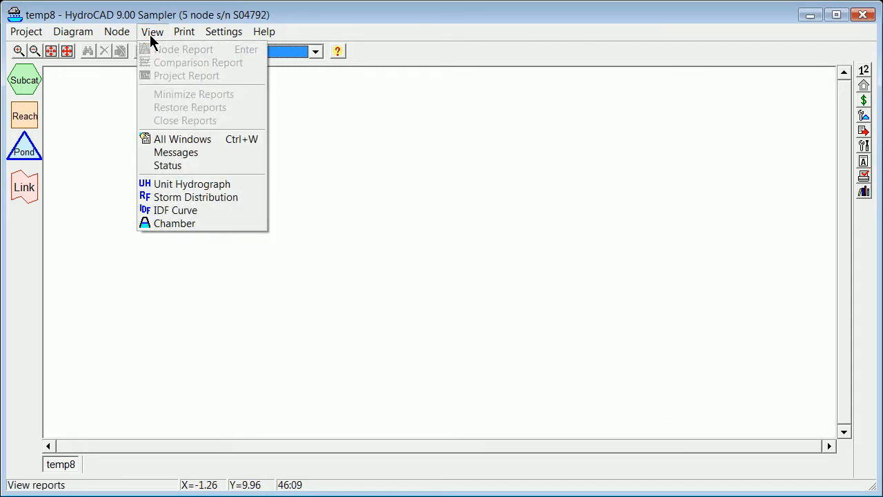
{"action": "left_click", "coordinate": [190, 197]}
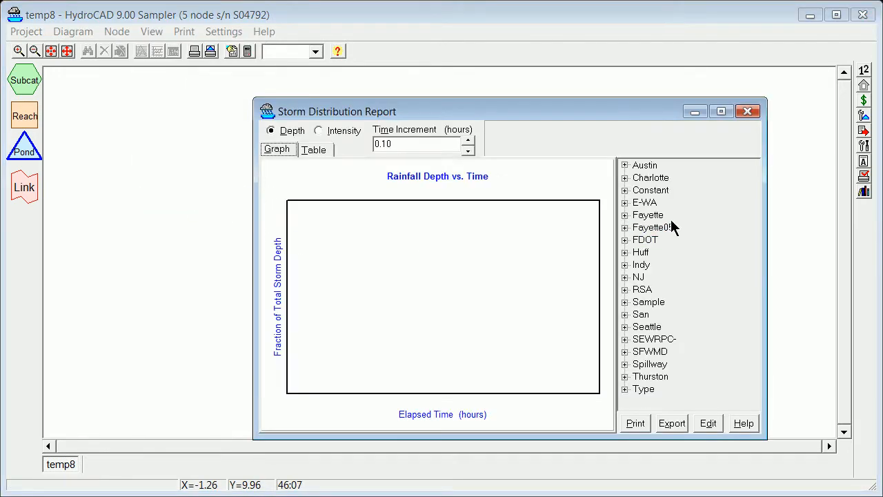
{"action": "left_click", "coordinate": [625, 277]}
{"action": "left_click", "coordinate": [649, 290]}
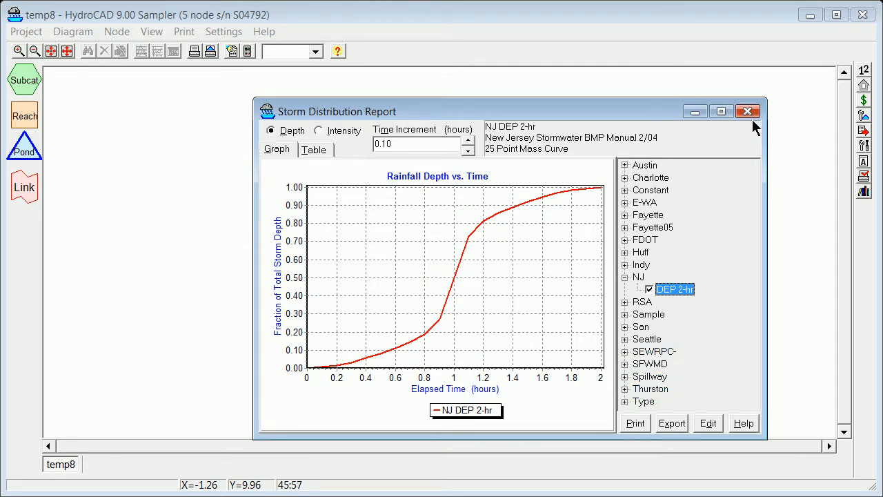
{"action": "left_click", "coordinate": [319, 131]}
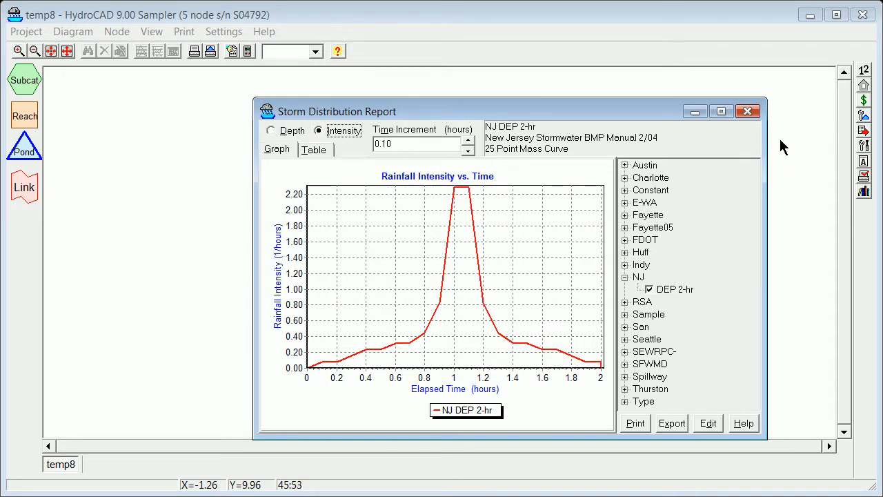
{"action": "left_click", "coordinate": [747, 111]}
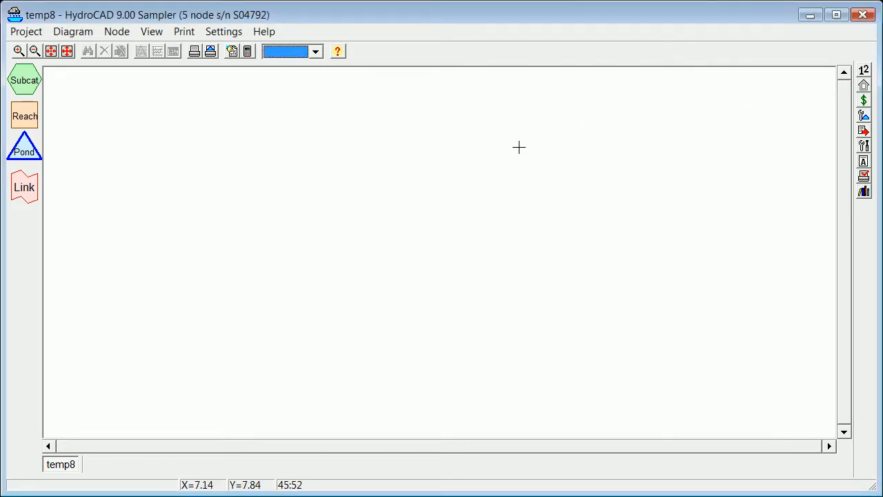
{"action": "left_click", "coordinate": [152, 32]}
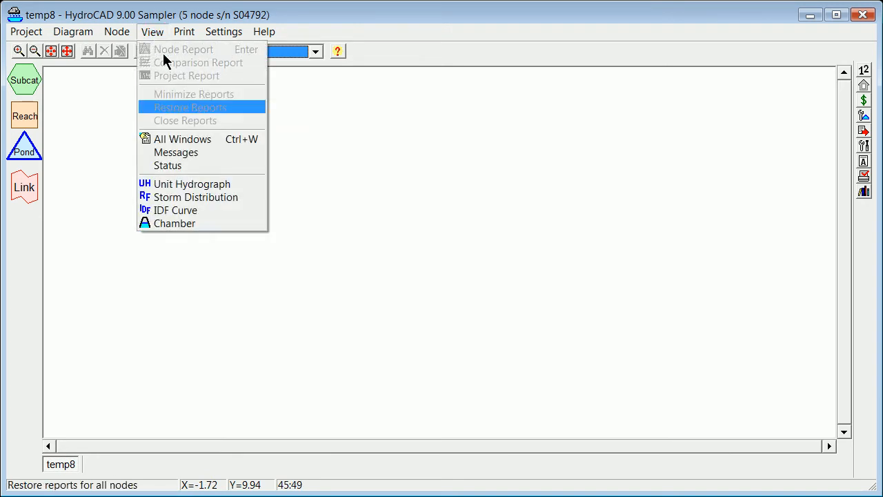
{"action": "mouse_move", "coordinate": [180, 29]}
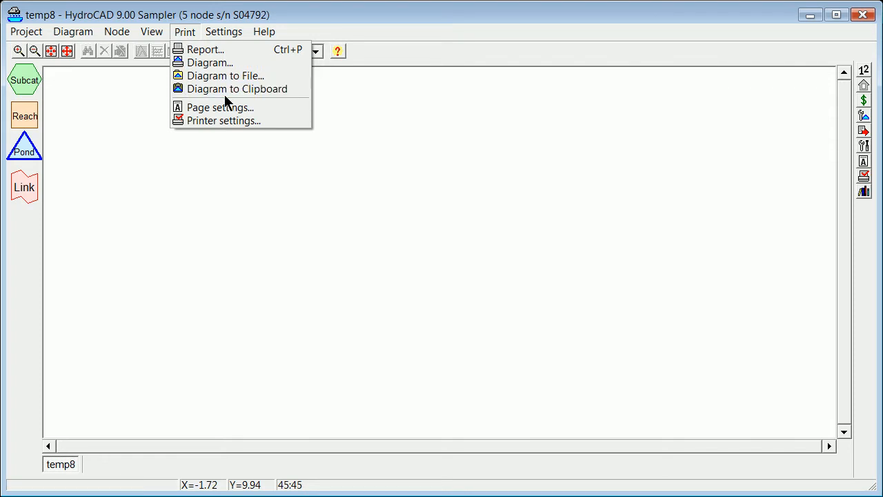
{"action": "mouse_move", "coordinate": [221, 35]}
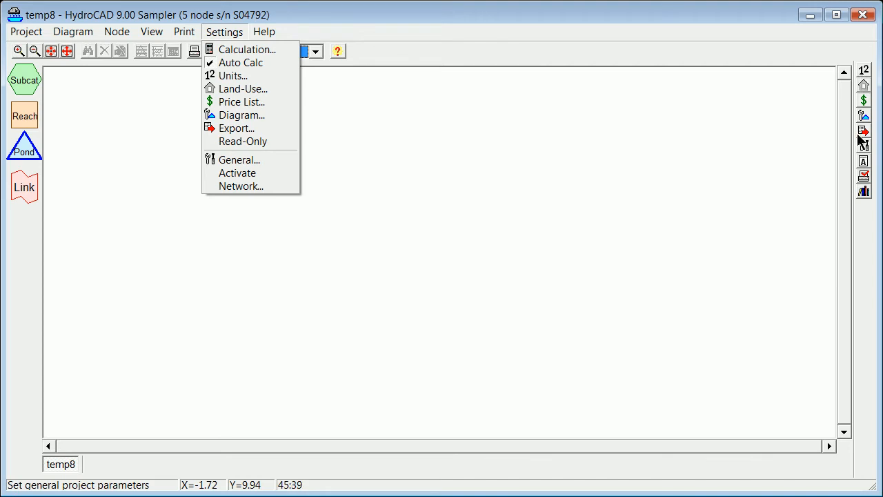
{"action": "mouse_move", "coordinate": [257, 34]}
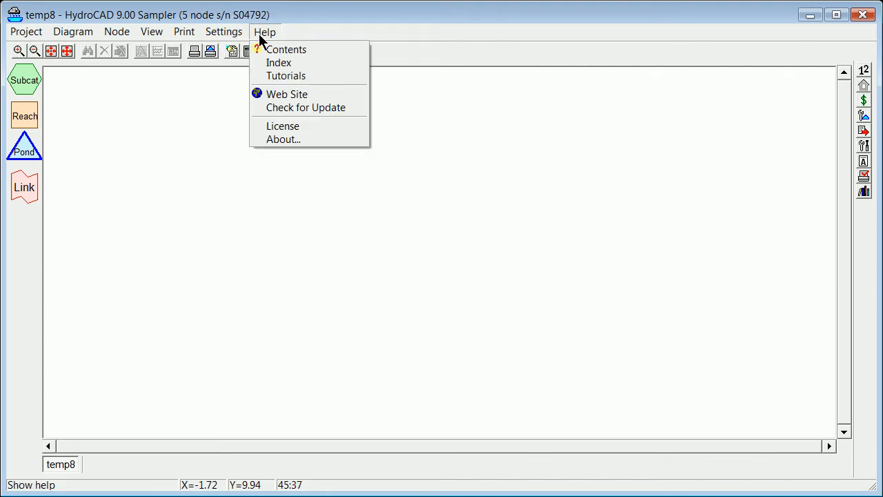
{"action": "left_click", "coordinate": [229, 93]}
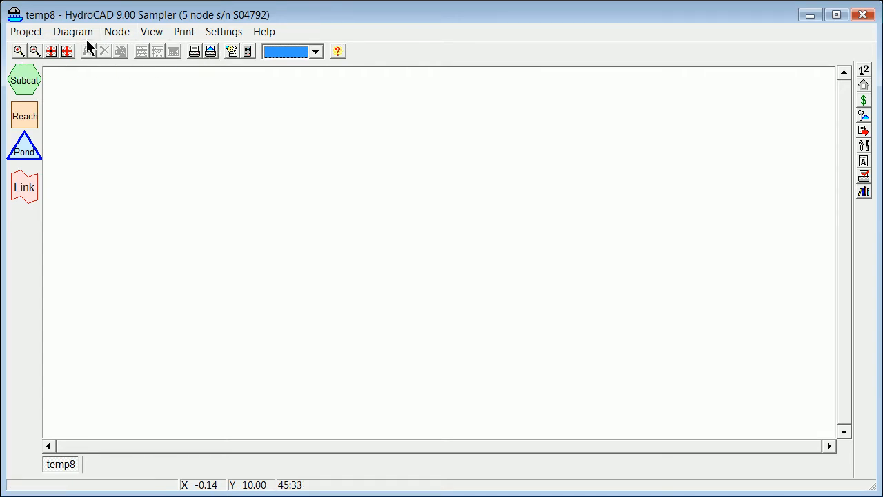
Step: Look over the general calculation methods and the current messages, closing each window without changes
{"action": "left_click", "coordinate": [247, 51]}
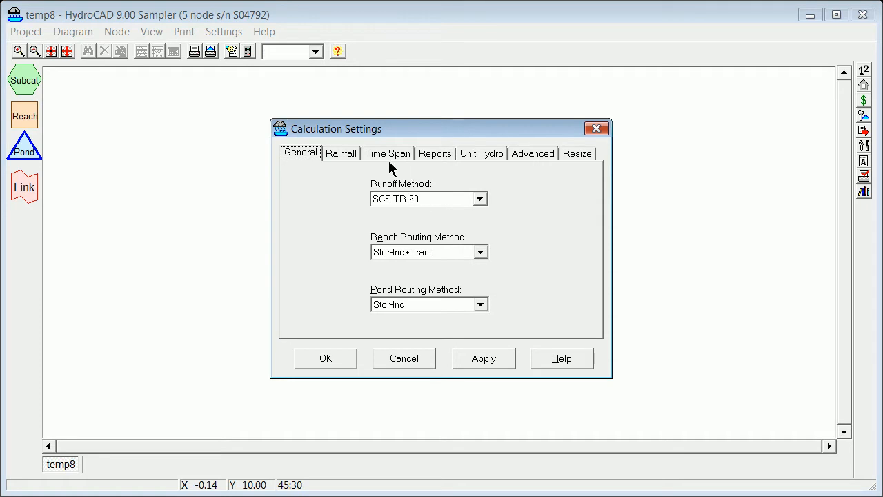
{"action": "left_click", "coordinate": [598, 130]}
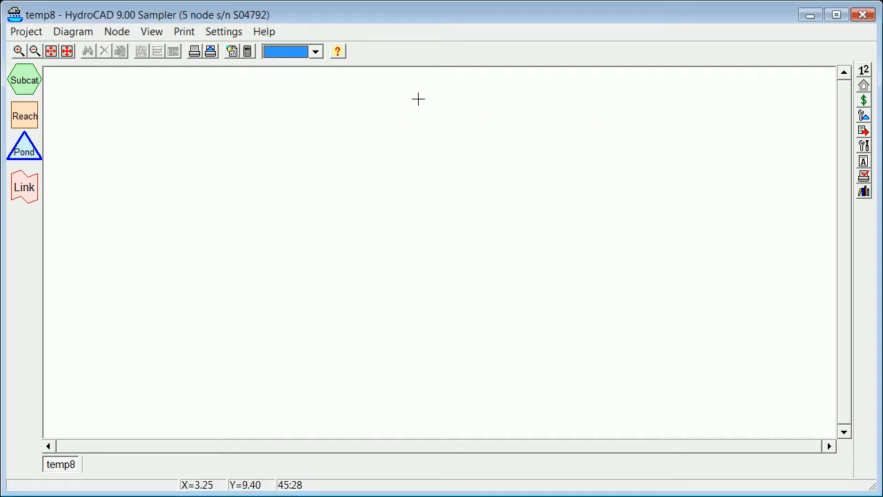
{"action": "left_click", "coordinate": [231, 51]}
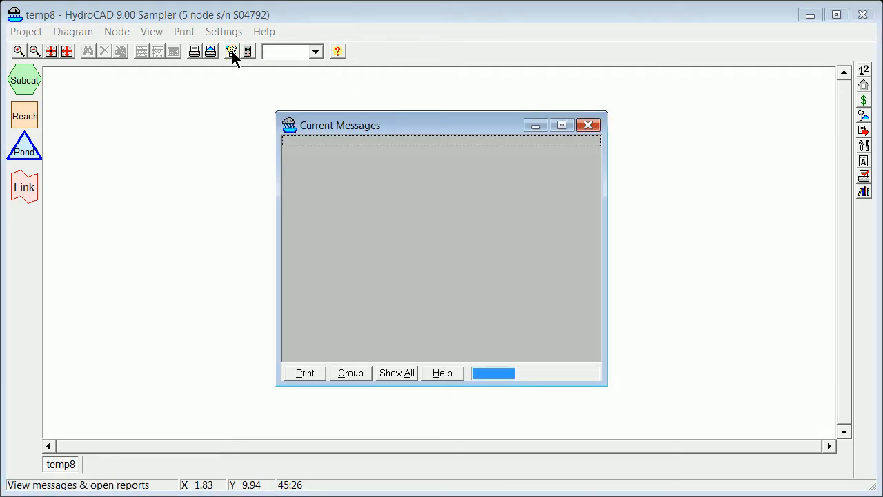
{"action": "left_click", "coordinate": [588, 125]}
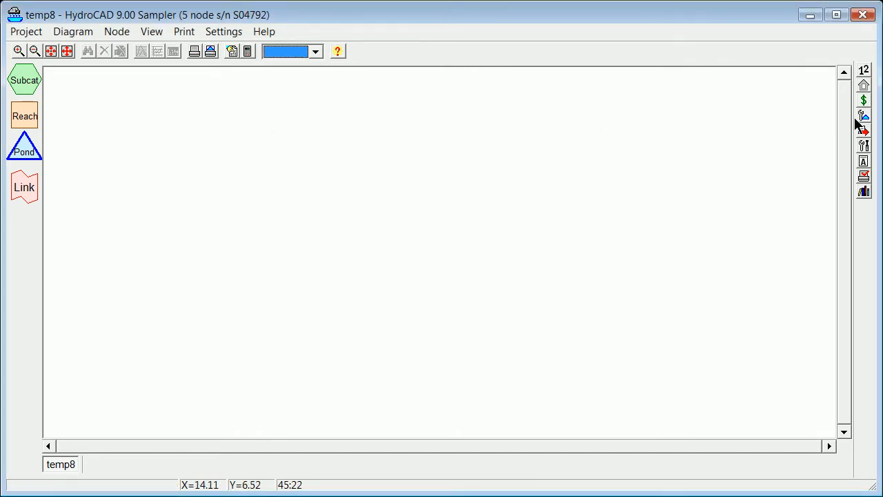
Step: Review the project's units settings and close them without changes
{"action": "left_click", "coordinate": [859, 72]}
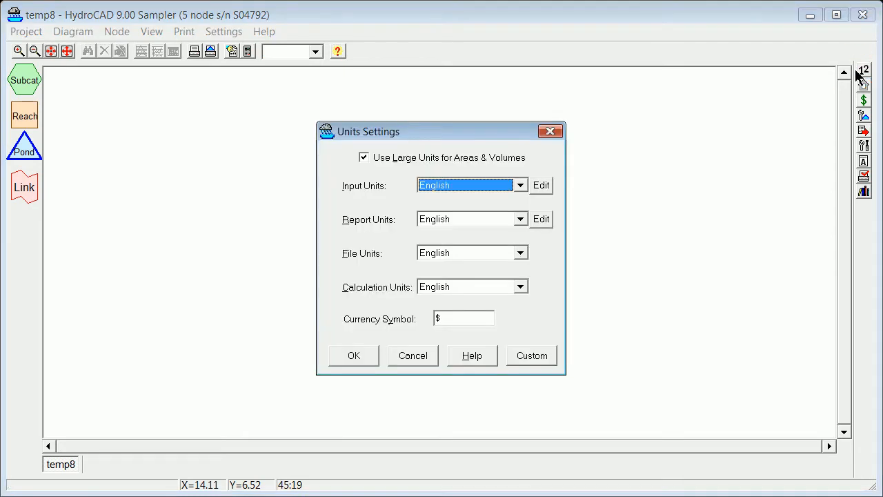
{"action": "left_click", "coordinate": [550, 132]}
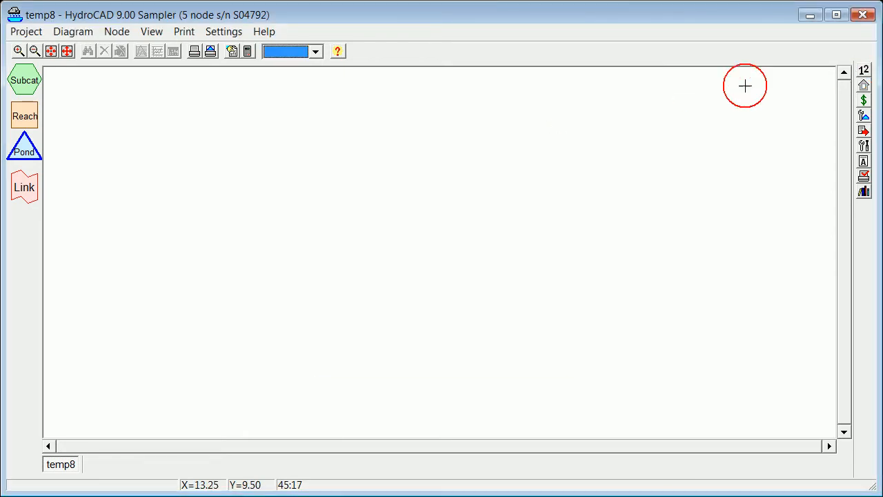
Step: Try the Report Land-Use and Report Pollutant Loading options in the land-use settings, switch both off again, and close the settings
{"action": "left_click", "coordinate": [864, 89]}
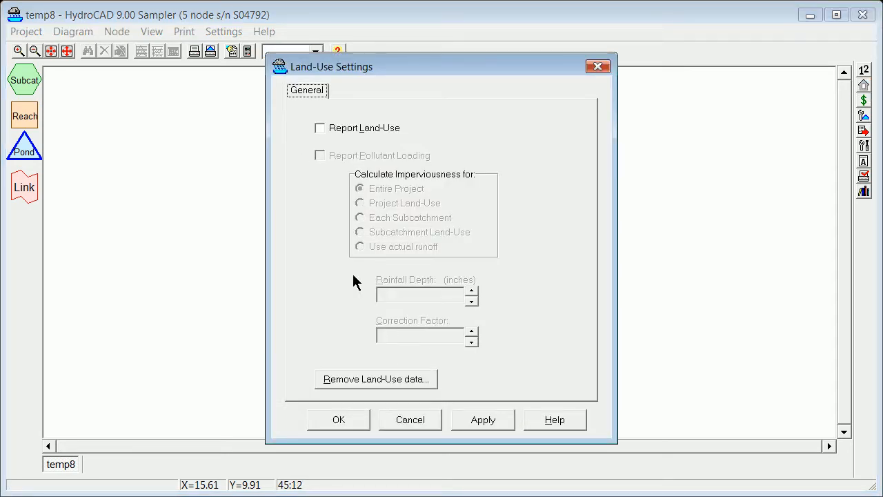
{"action": "left_click", "coordinate": [320, 129]}
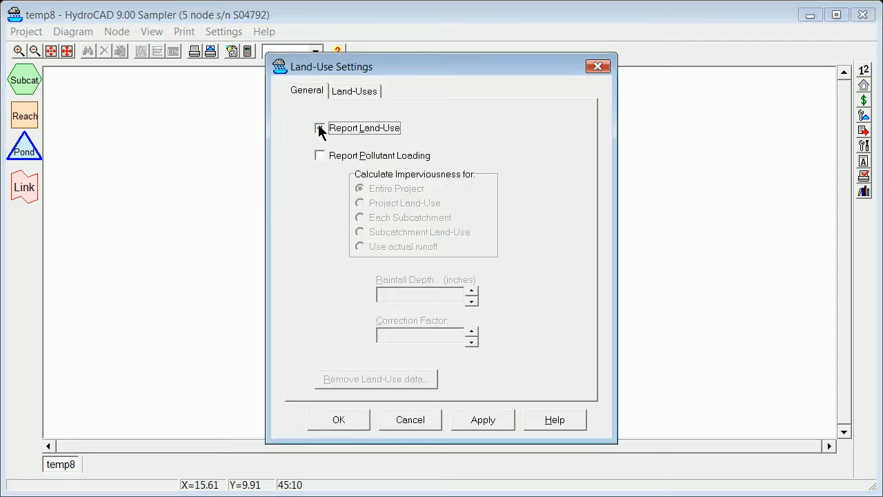
{"action": "left_click", "coordinate": [323, 154]}
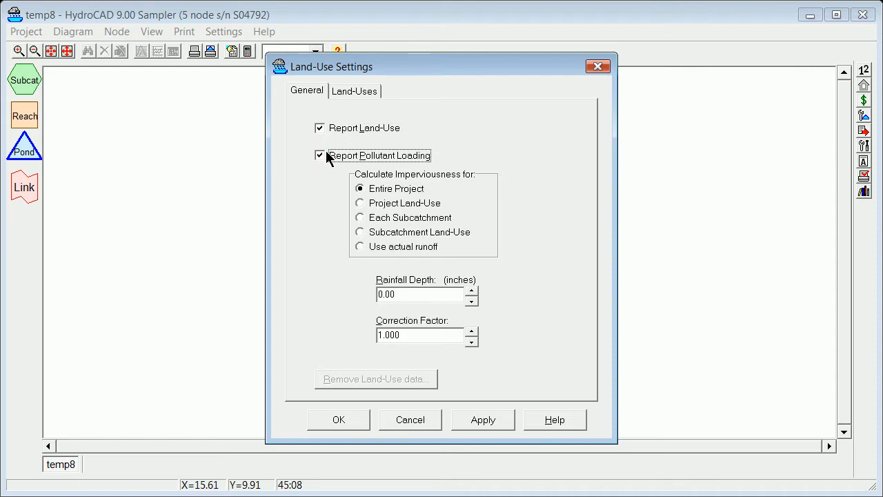
{"action": "left_click", "coordinate": [321, 155]}
{"action": "left_click", "coordinate": [320, 129]}
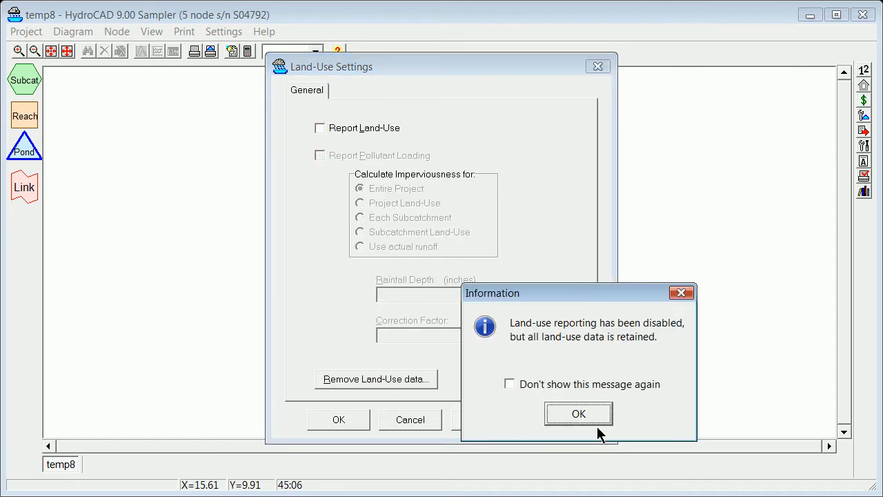
{"action": "left_click", "coordinate": [572, 404]}
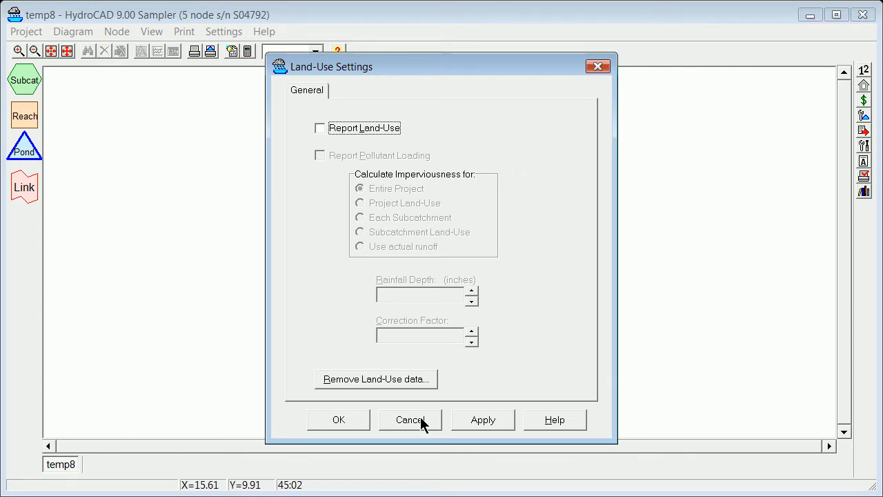
{"action": "left_click", "coordinate": [598, 67]}
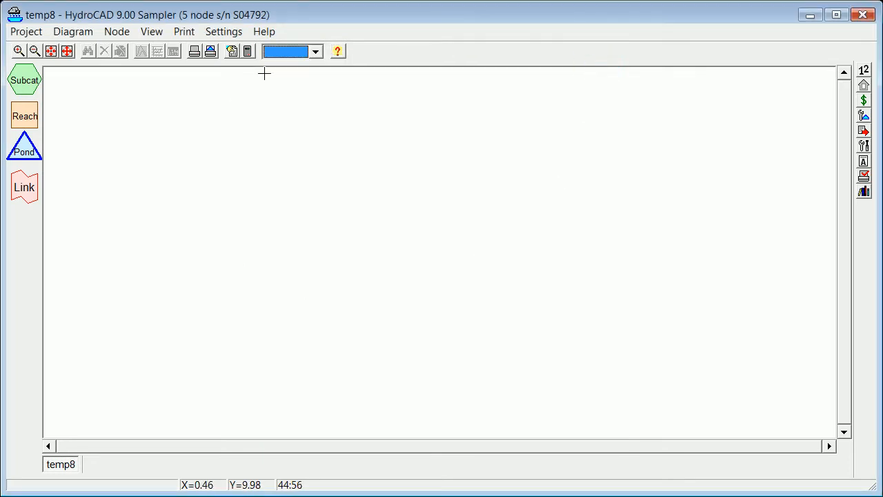
Step: Set mstcpoint.jpg from the Desktop as the routing diagram's background image
{"action": "left_click", "coordinate": [863, 115]}
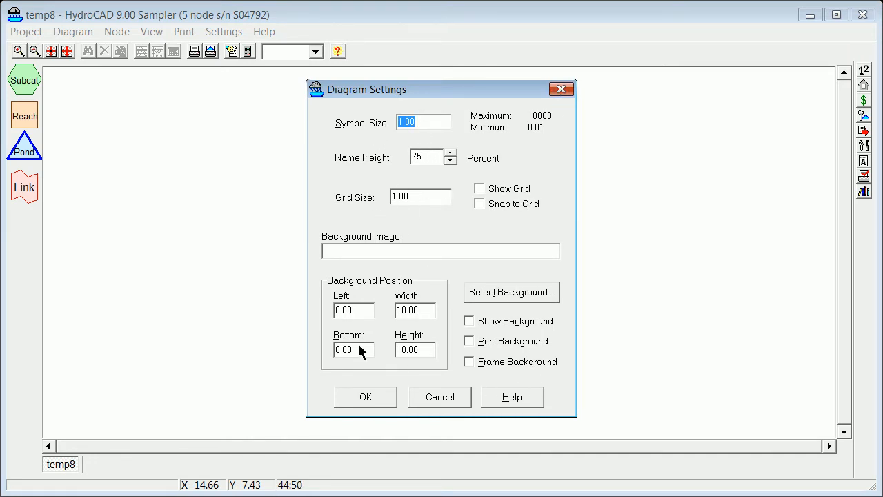
{"action": "left_click", "coordinate": [492, 291]}
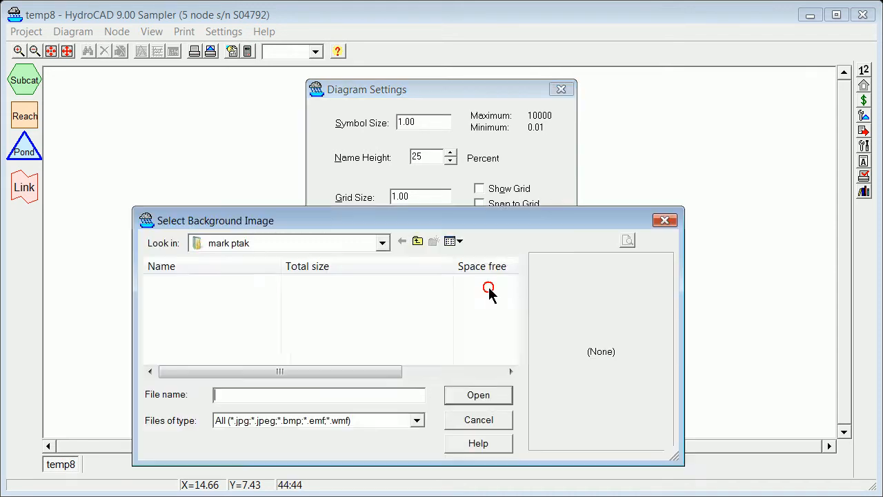
{"action": "mouse_move", "coordinate": [510, 282]}
{"action": "left_mouse_down"}
{"action": "mouse_move", "coordinate": [514, 344]}
{"action": "mouse_move", "coordinate": [514, 285]}
{"action": "left_mouse_up"}
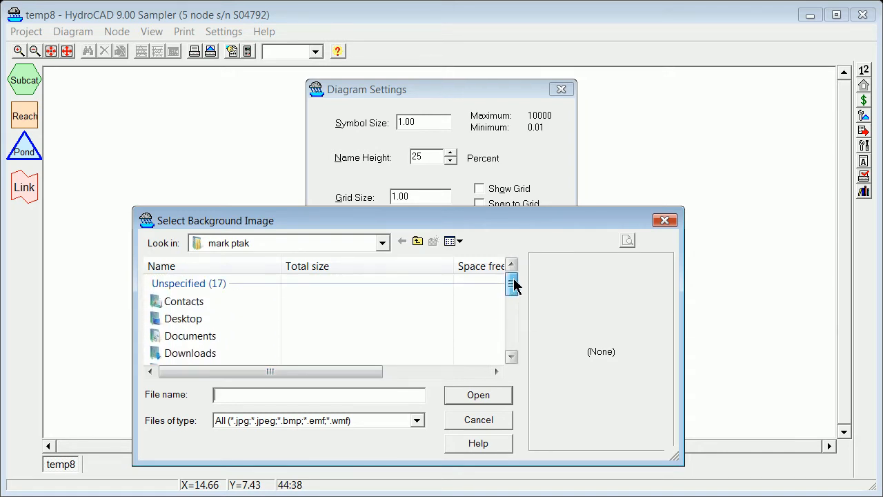
{"action": "left_click", "coordinate": [171, 319]}
{"action": "double_click", "coordinate": [171, 318]}
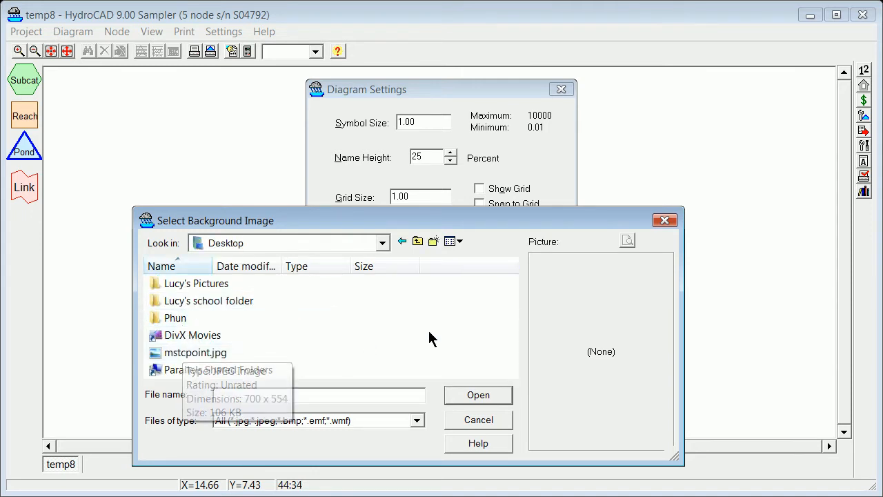
{"action": "left_click", "coordinate": [197, 354]}
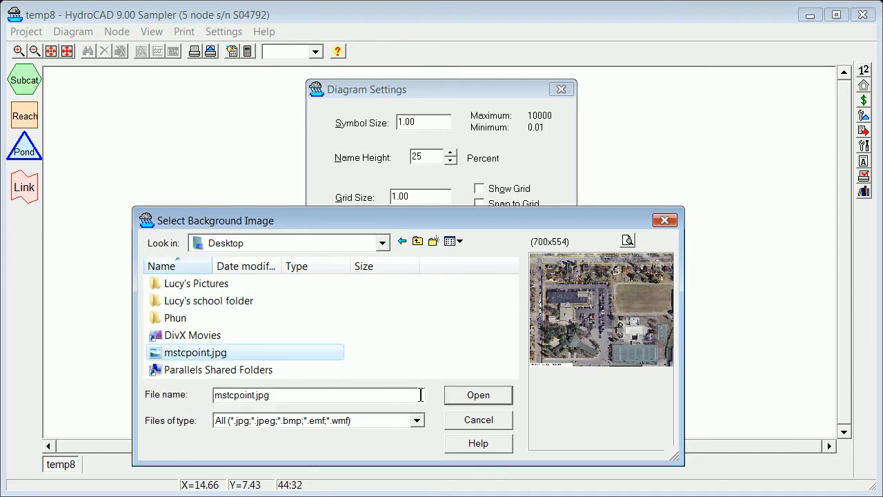
{"action": "left_click", "coordinate": [476, 394]}
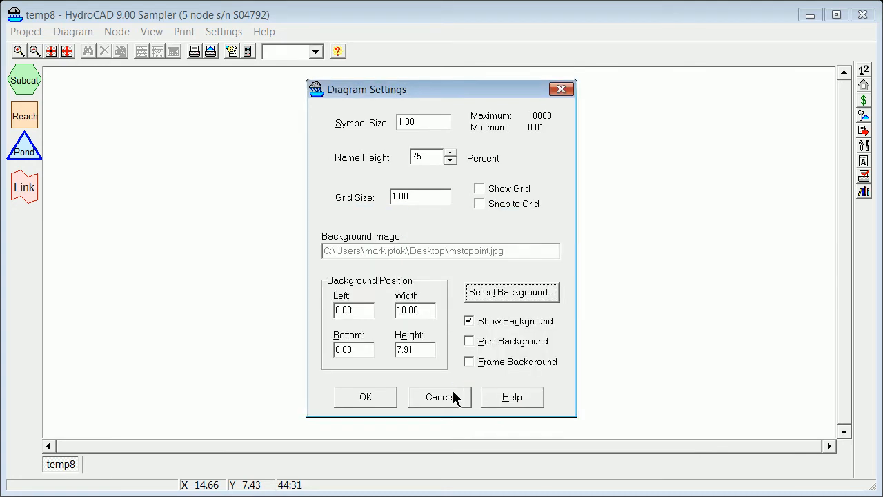
{"action": "left_click", "coordinate": [373, 399]}
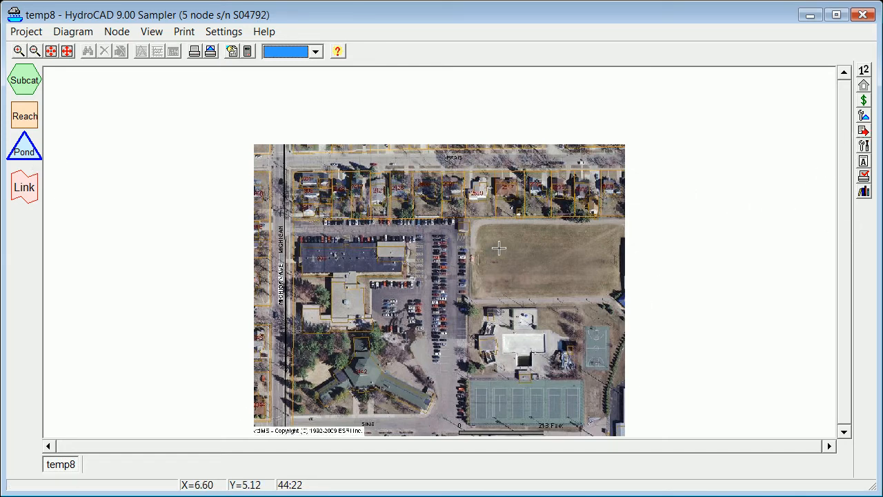
Step: Reduce the node symbol size in the diagram settings to suit the aerial photo background
{"action": "left_click", "coordinate": [863, 115]}
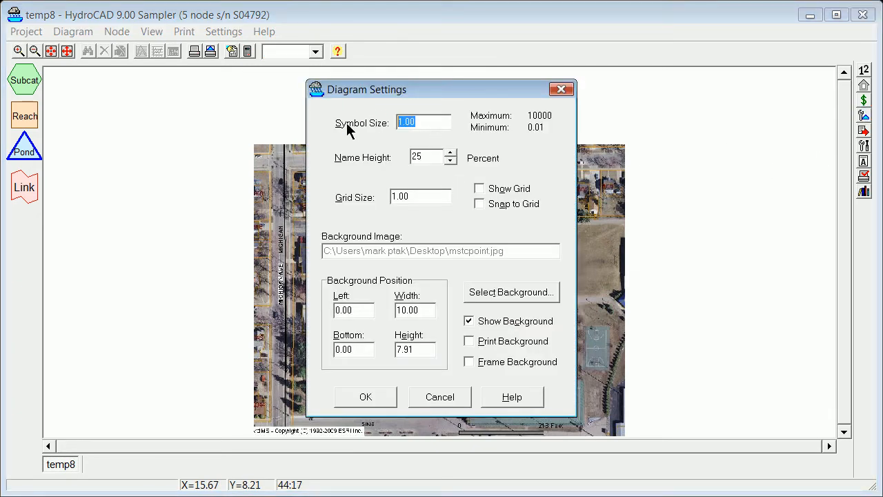
{"action": "key", "text": "BackSpace"}
{"action": "left_click", "coordinate": [364, 395]}
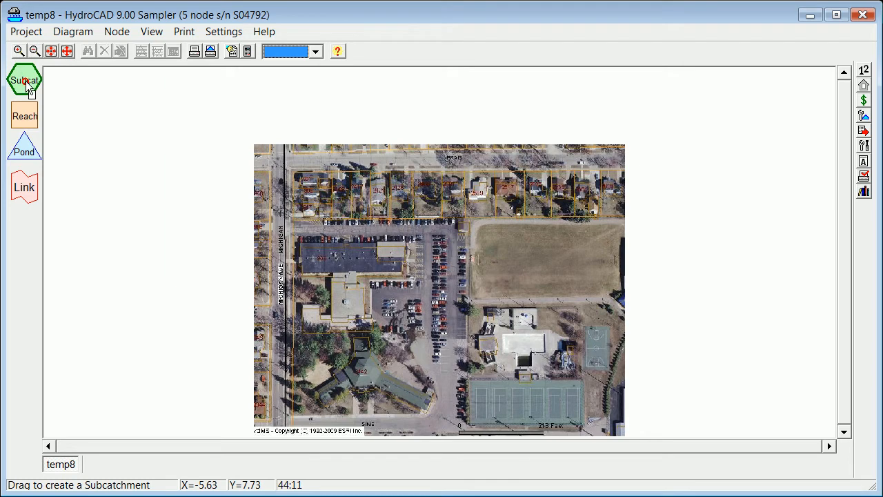
Step: Add a subcatchment on the grass field beside the parking lot and name it Field
{"action": "left_click_drag", "start_coordinate": [27, 86], "coordinate": [526, 257]}
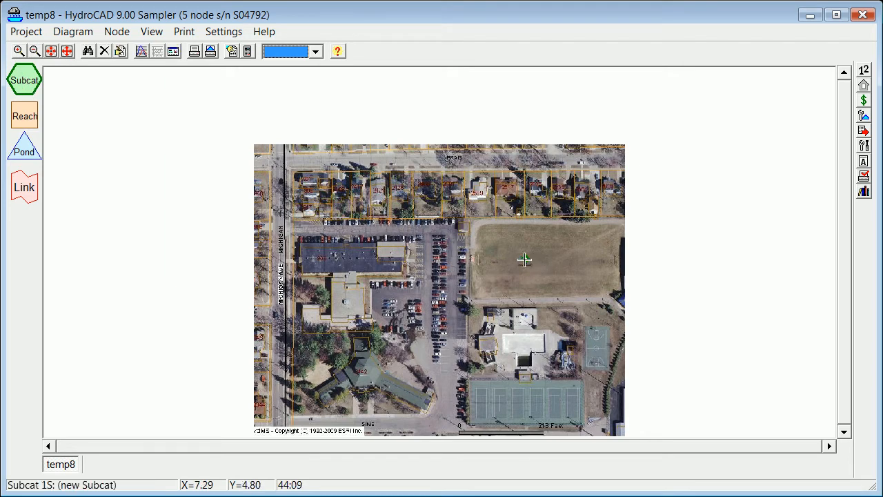
{"action": "right_click", "coordinate": [525, 259]}
{"action": "left_click", "coordinate": [559, 269]}
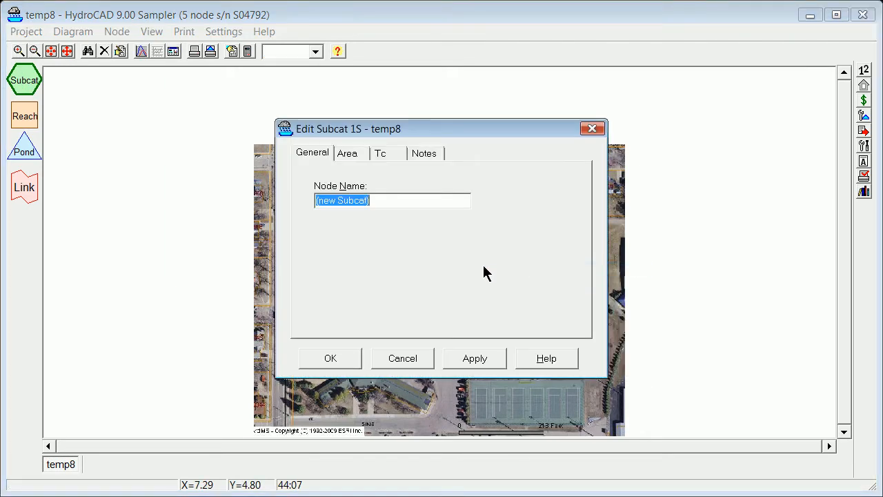
{"action": "left_click", "coordinate": [236, 190]}
{"action": "type", "text": "Fied"}
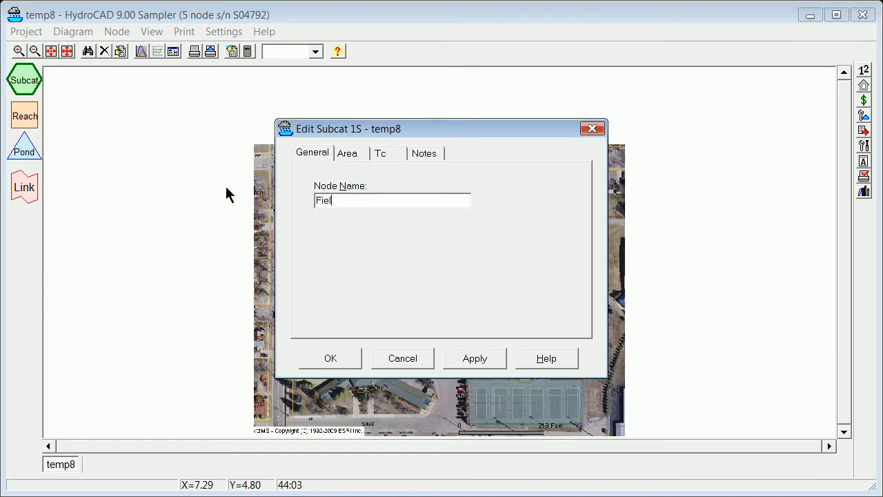
{"action": "left_click", "coordinate": [352, 359]}
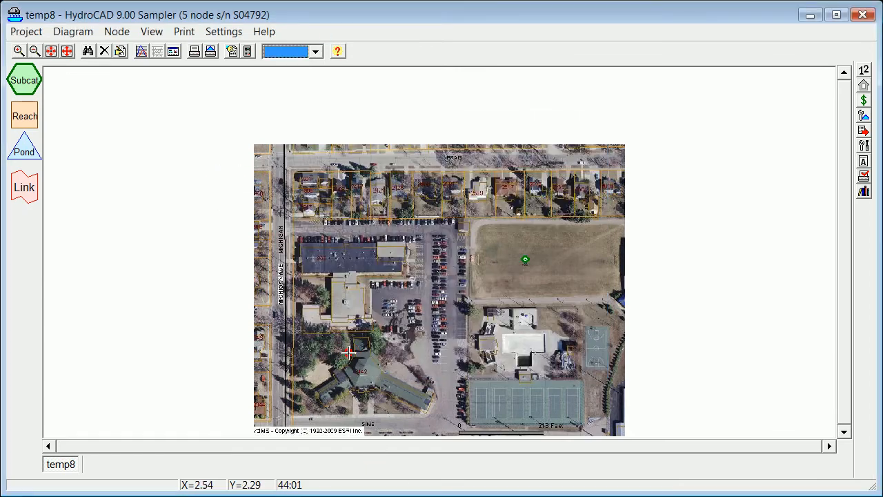
Step: View the Field subcatchment's node report with its hydrograph, and close the report and the messages window
{"action": "right_click", "coordinate": [525, 260]}
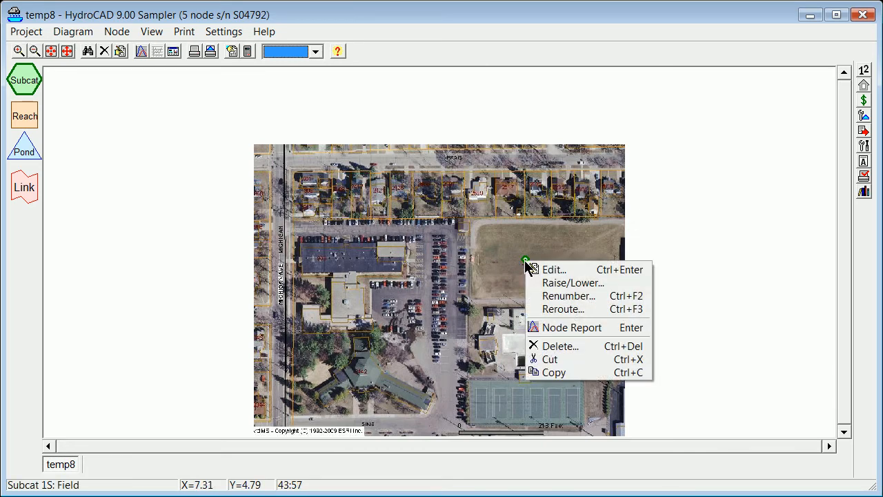
{"action": "left_click", "coordinate": [581, 331]}
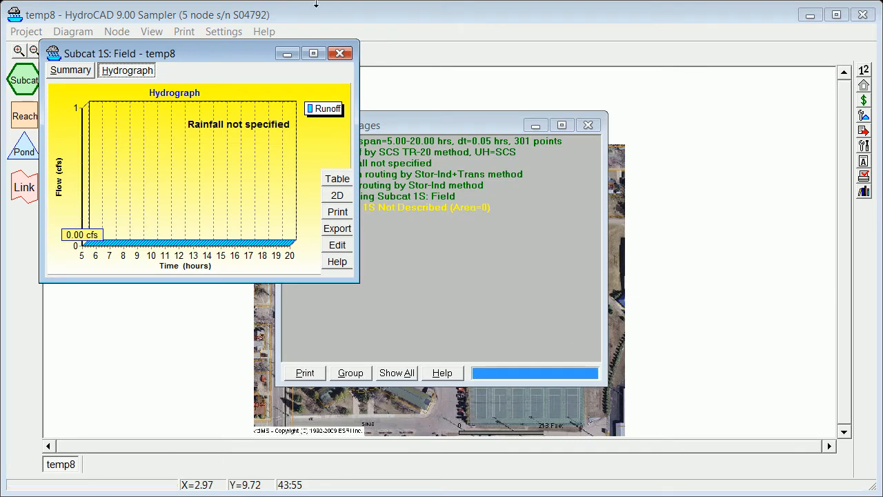
{"action": "left_click", "coordinate": [335, 55]}
{"action": "left_click", "coordinate": [588, 125]}
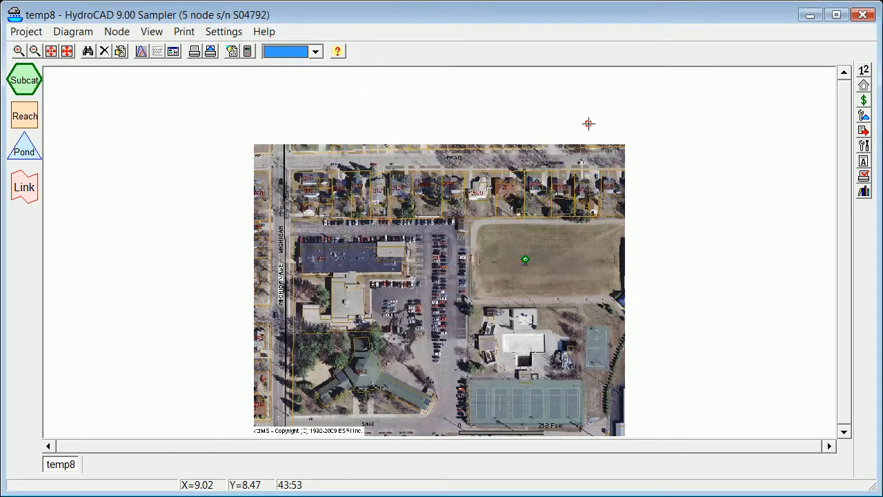
Step: Review the export settings and the general settings, closing each without changes
{"action": "left_click", "coordinate": [864, 132]}
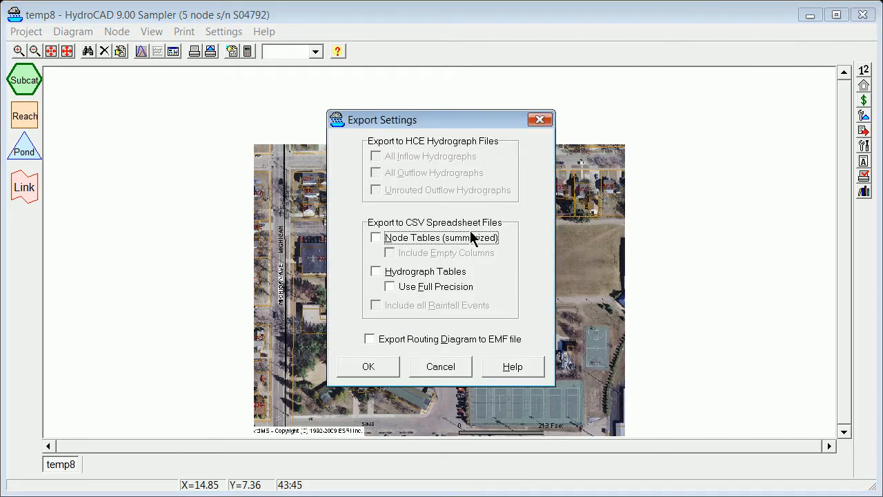
{"action": "left_click", "coordinate": [538, 121]}
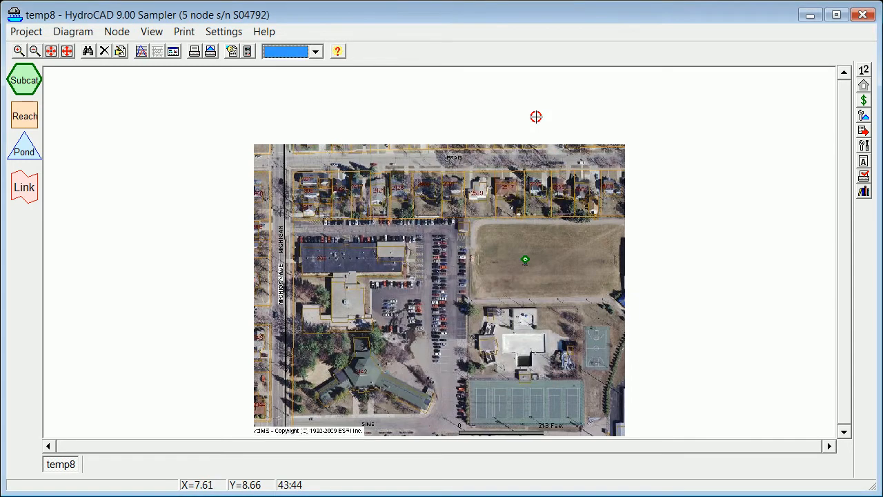
{"action": "left_click", "coordinate": [864, 146]}
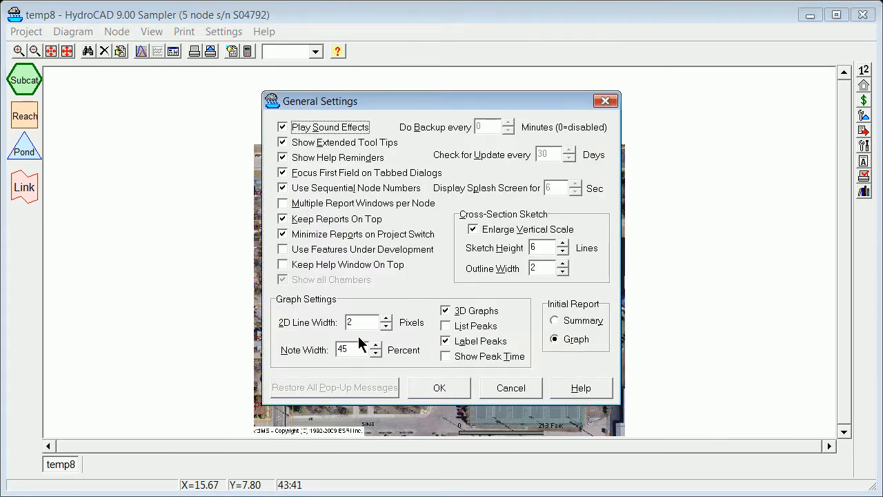
{"action": "left_click", "coordinate": [606, 103]}
Step: Review the available printers in the print setup and cancel without changes
{"action": "left_click", "coordinate": [864, 176]}
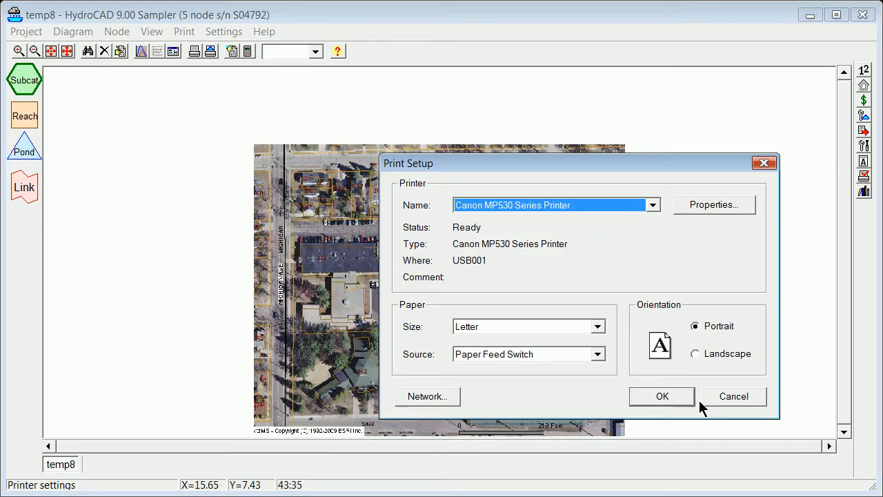
{"action": "left_click", "coordinate": [654, 206]}
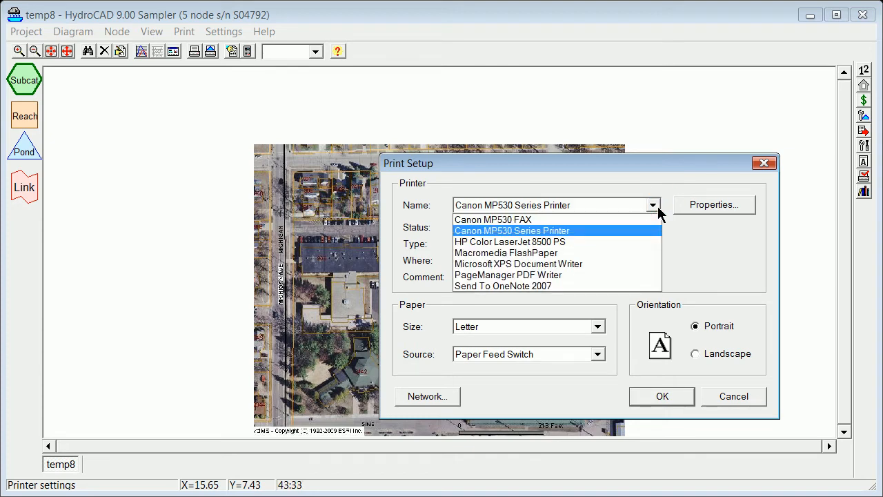
{"action": "left_click", "coordinate": [657, 206]}
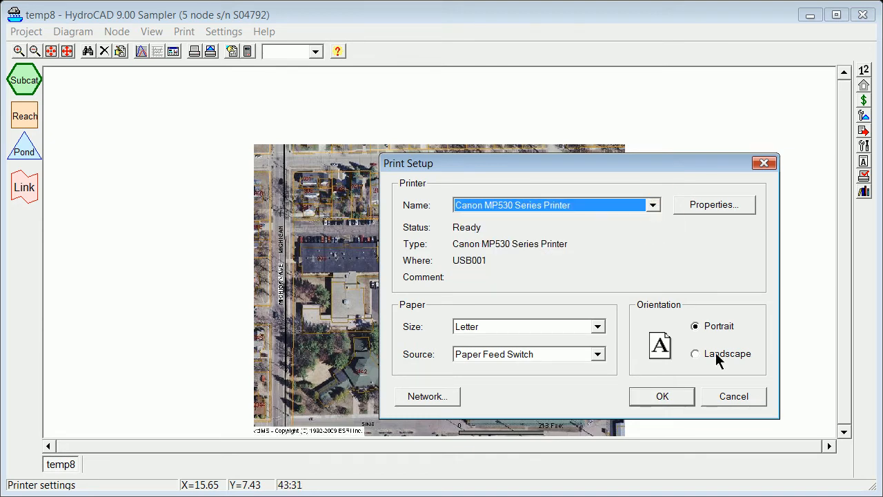
{"action": "left_click", "coordinate": [728, 398]}
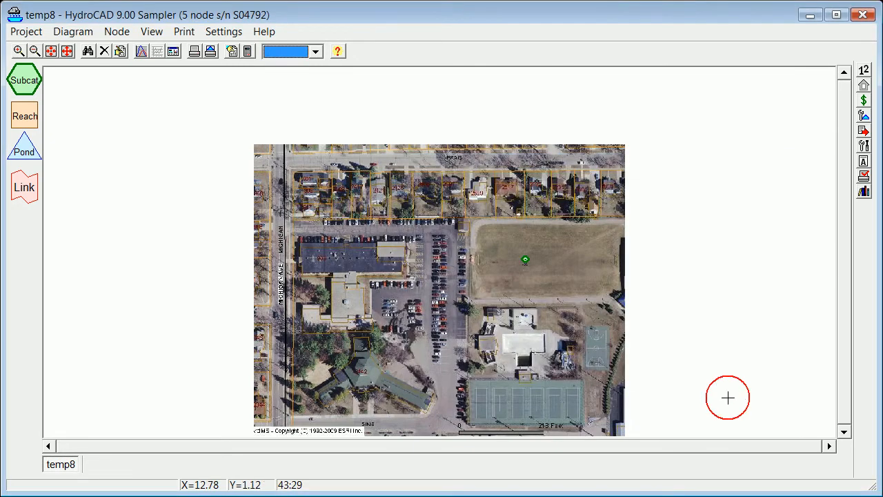
{"action": "left_click", "coordinate": [861, 196]}
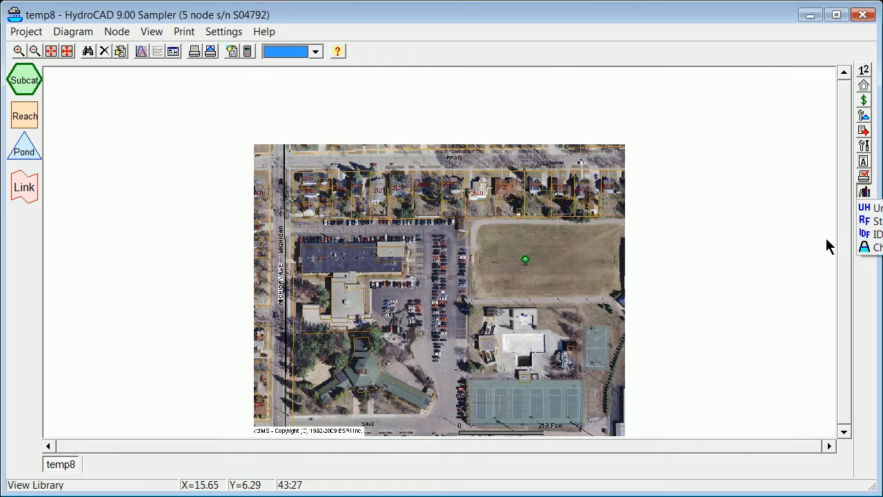
{"action": "left_click", "coordinate": [827, 304]}
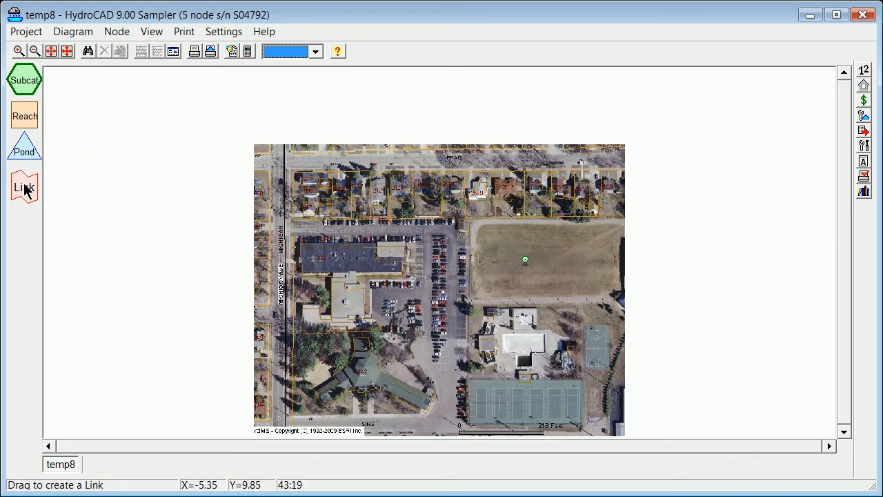
Step: Add a link in the blank area left of the aerial photo and review its general, advanced, elevation and notes settings, accepting the defaults
{"action": "left_click_drag", "start_coordinate": [24, 189], "coordinate": [188, 195]}
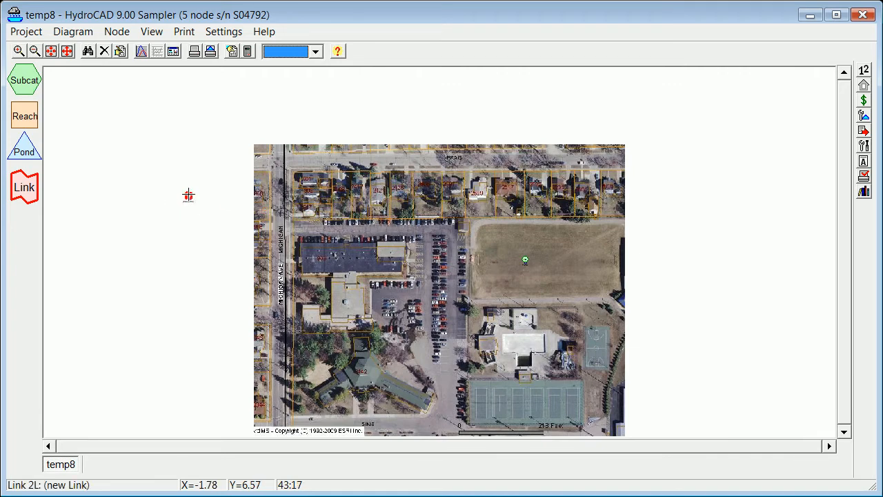
{"action": "right_click", "coordinate": [188, 195]}
{"action": "left_click", "coordinate": [206, 199]}
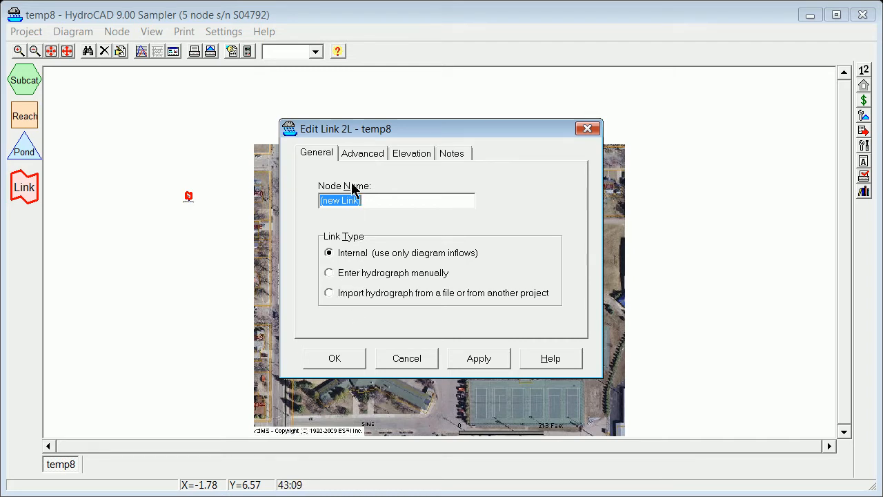
{"action": "left_click", "coordinate": [357, 154]}
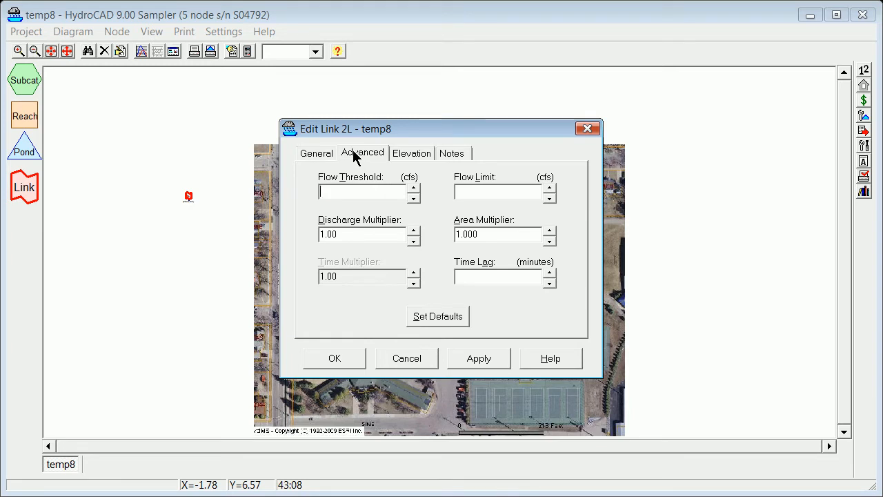
{"action": "left_click", "coordinate": [406, 156]}
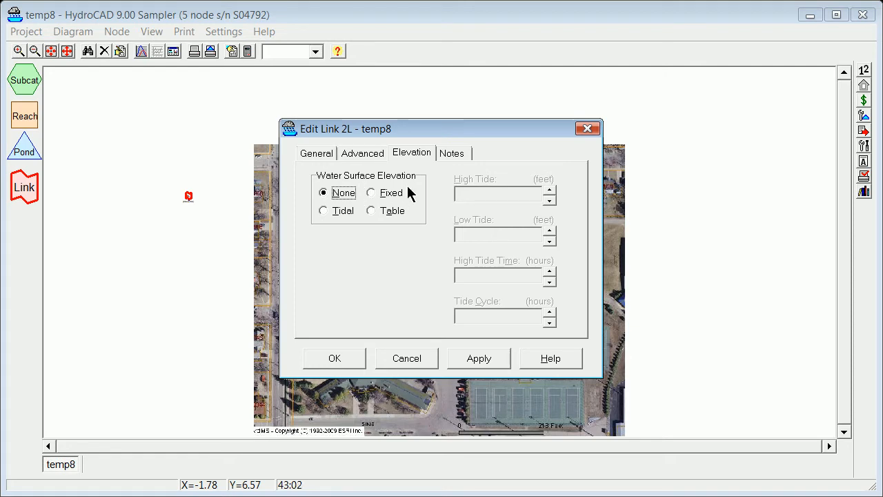
{"action": "left_click", "coordinate": [447, 152]}
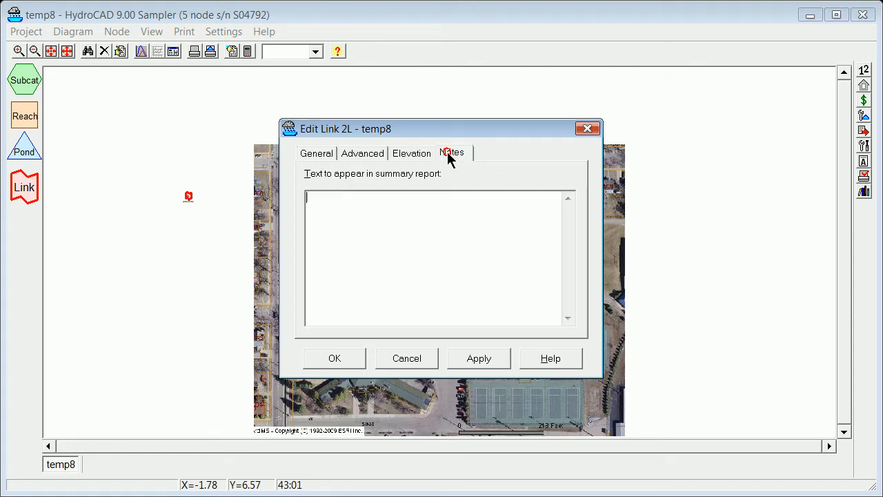
{"action": "left_click", "coordinate": [340, 360]}
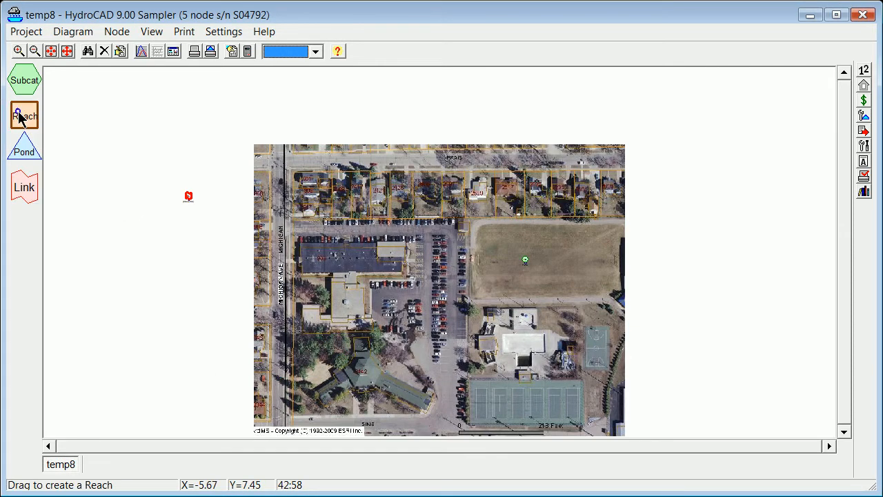
Step: Add a reach in the blank area above the link and open its properties for editing
{"action": "left_click_drag", "start_coordinate": [42, 122], "coordinate": [169, 122]}
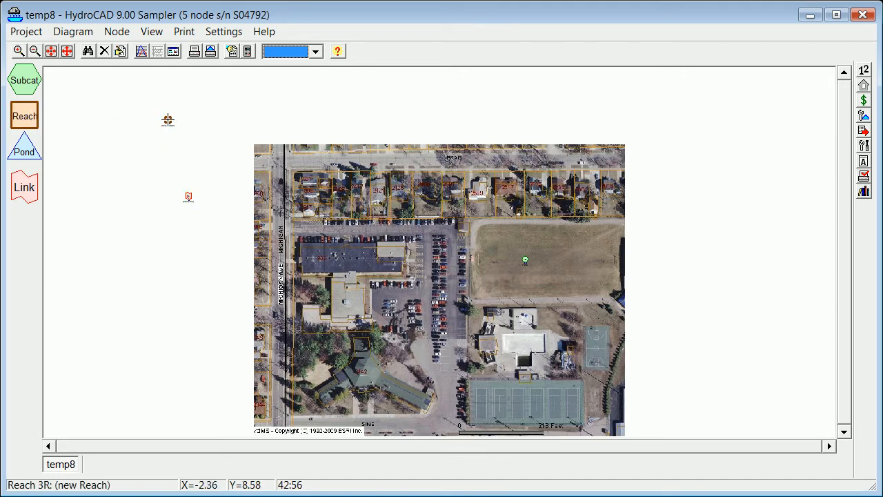
{"action": "right_click", "coordinate": [169, 122]}
{"action": "left_click", "coordinate": [185, 129]}
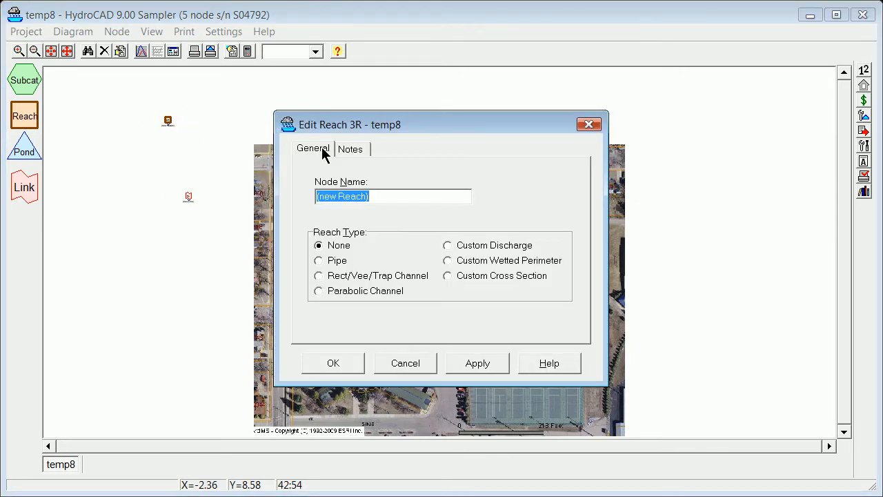
Step: Try the Pipe and Parabolic Channel reach types and review the section, profile, tailwater, advanced and notes settings
{"action": "left_click", "coordinate": [323, 262]}
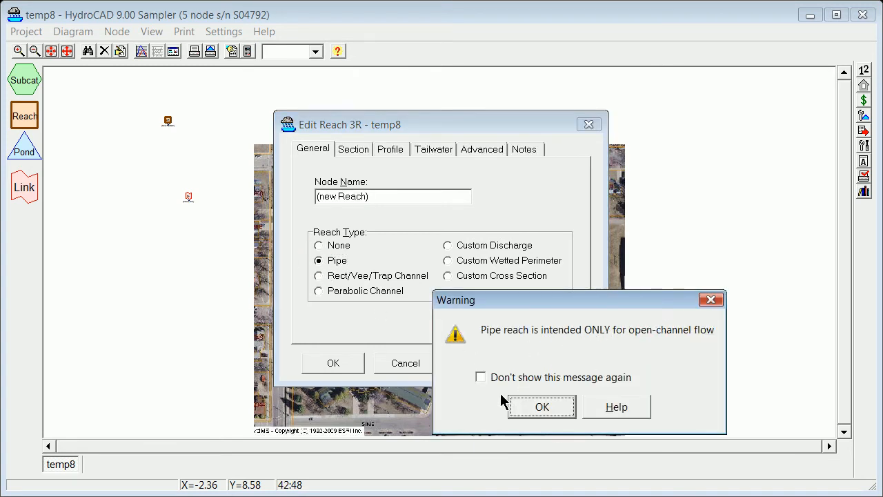
{"action": "left_click", "coordinate": [533, 407]}
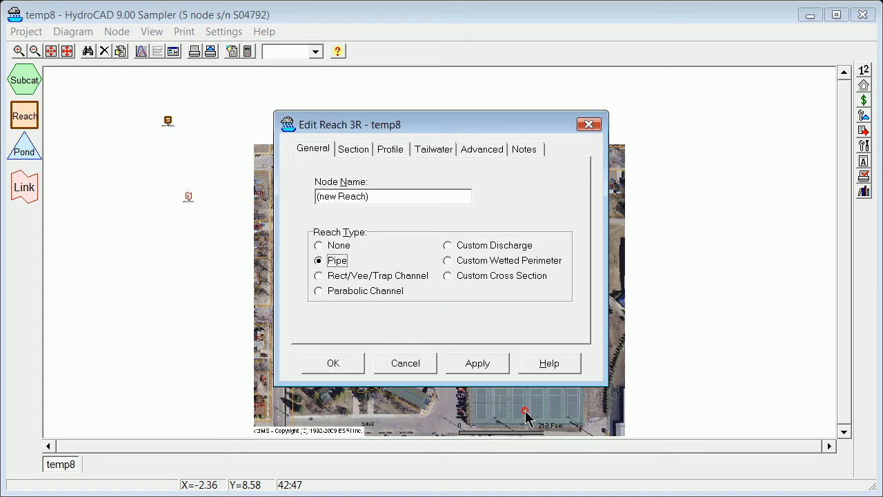
{"action": "left_click", "coordinate": [319, 291]}
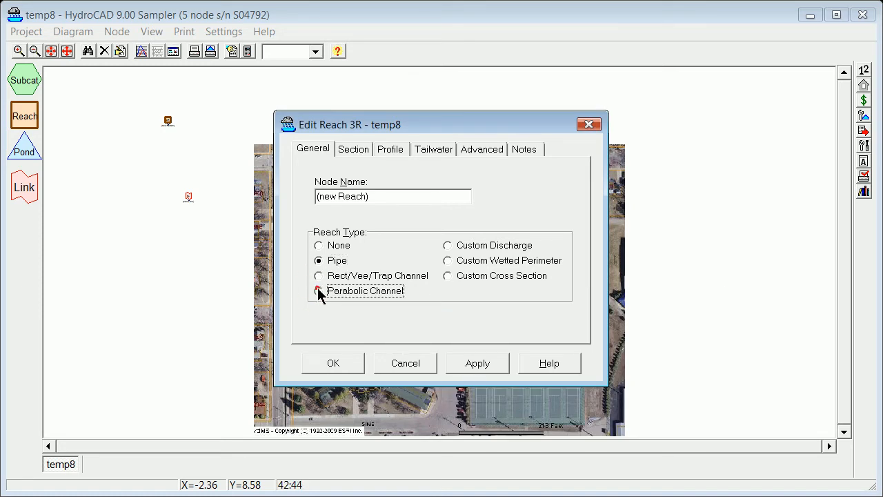
{"action": "left_click", "coordinate": [352, 153]}
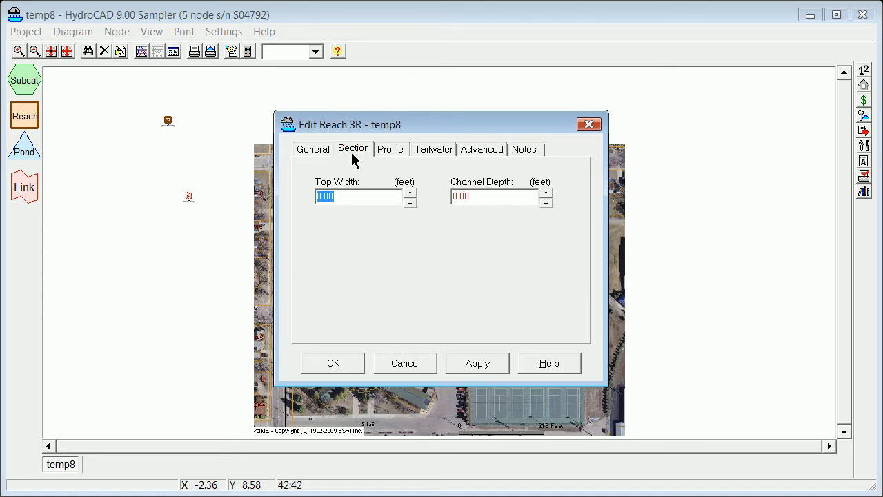
{"action": "left_click", "coordinate": [383, 150]}
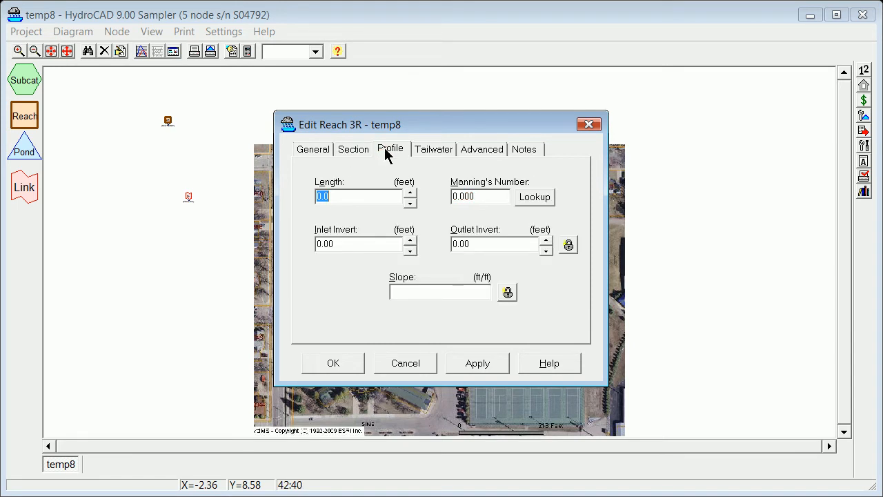
{"action": "left_click", "coordinate": [431, 150]}
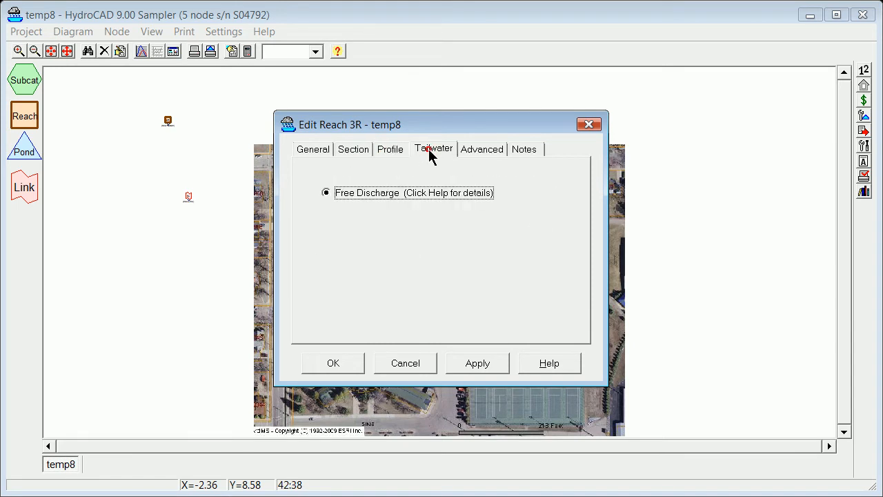
{"action": "left_click", "coordinate": [470, 149]}
{"action": "left_click", "coordinate": [522, 152]}
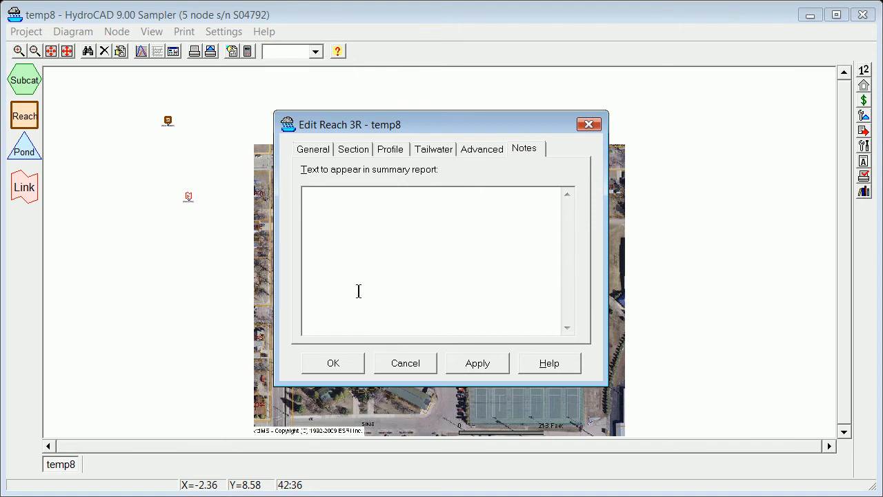
Step: Try to apply the parabolic channel without entering its dimensions, and cancel the reach edit
{"action": "left_click", "coordinate": [487, 371]}
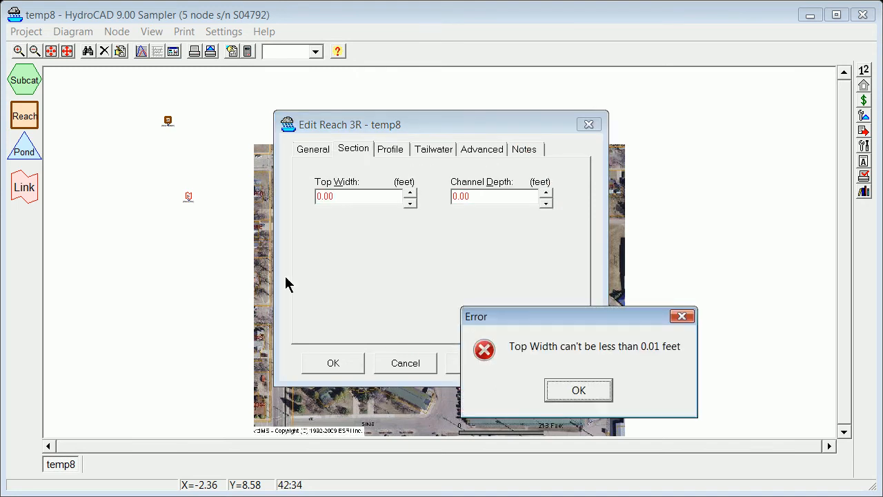
{"action": "left_click", "coordinate": [572, 389]}
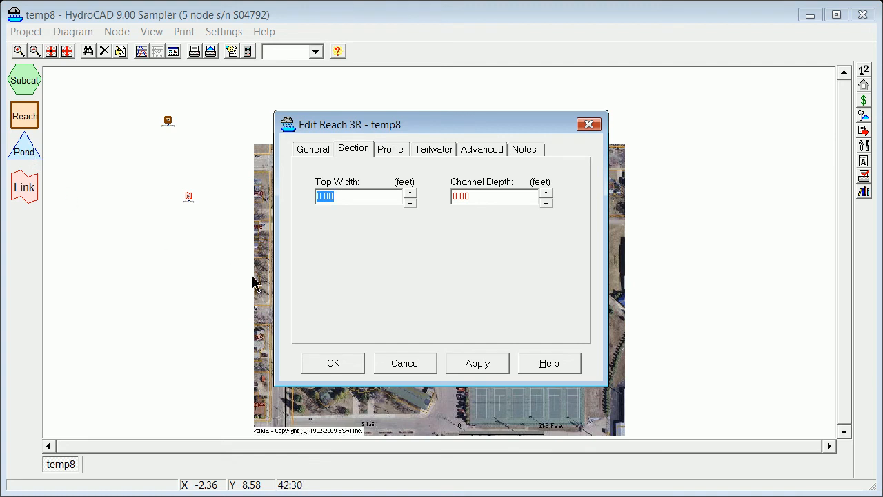
{"action": "left_click", "coordinate": [396, 364]}
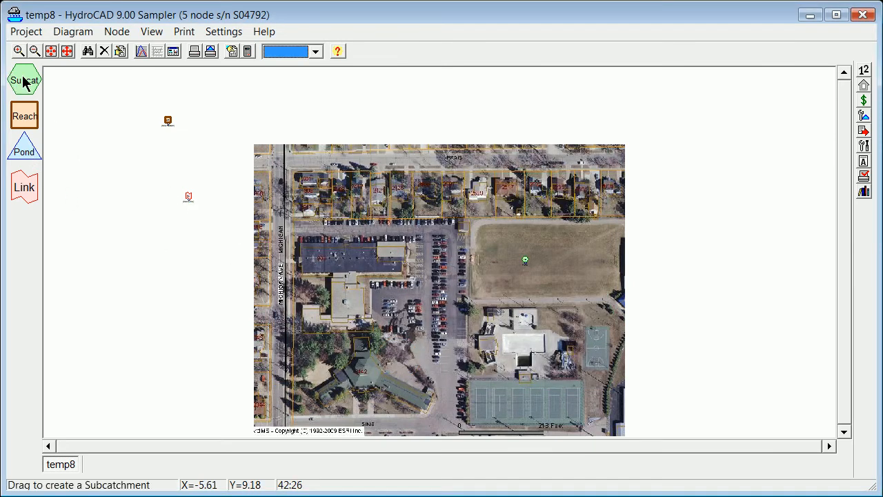
Step: Add a subcatchment in the blank area above the aerial photo, review its area table and cancel the edit
{"action": "left_click_drag", "start_coordinate": [23, 81], "coordinate": [269, 100]}
{"action": "right_click", "coordinate": [269, 99]}
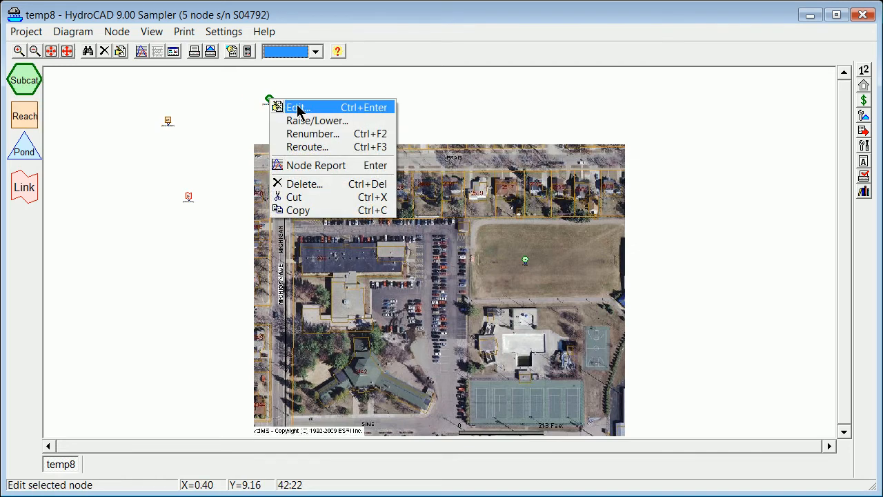
{"action": "left_click", "coordinate": [297, 107]}
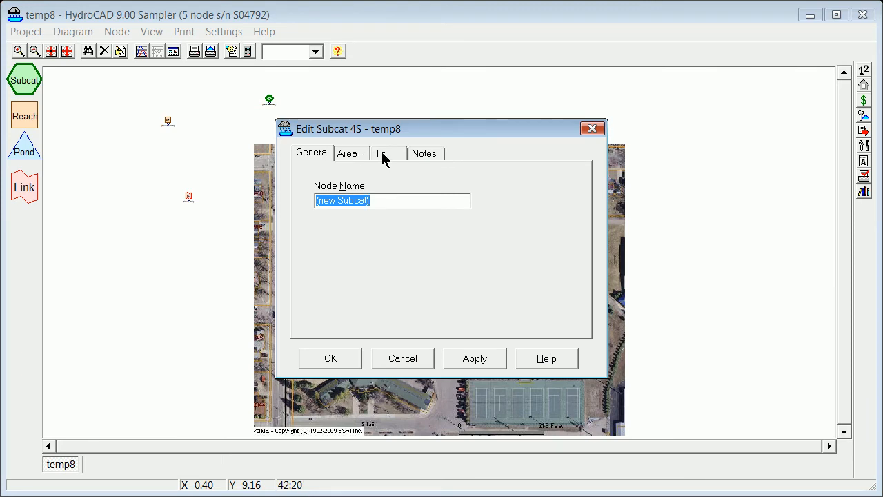
{"action": "left_click", "coordinate": [357, 153]}
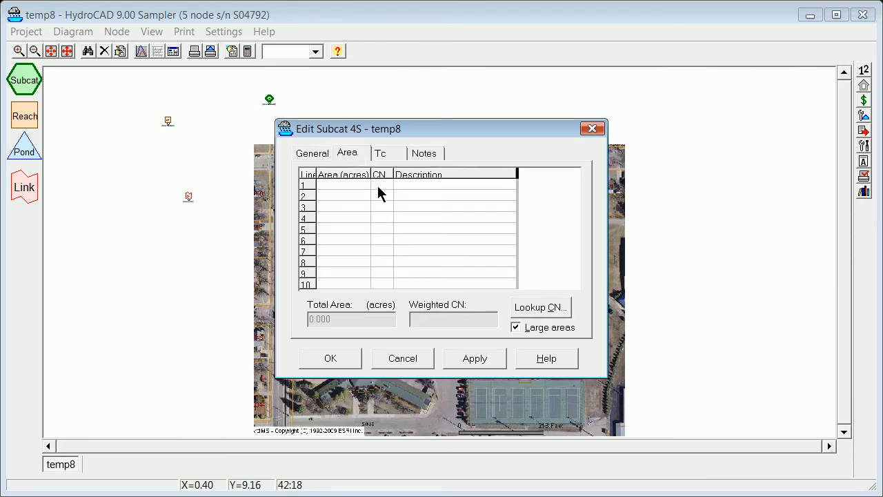
{"action": "left_click", "coordinate": [403, 358]}
Step: Add a pond above the aerial photo beside the new subcatchment and open its properties for editing
{"action": "left_click_drag", "start_coordinate": [30, 150], "coordinate": [337, 101]}
{"action": "right_click", "coordinate": [341, 103]}
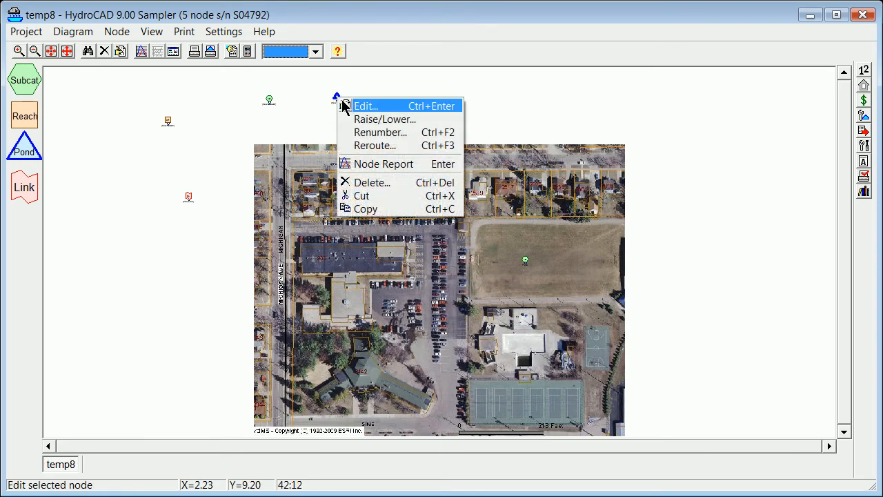
{"action": "left_click", "coordinate": [344, 106]}
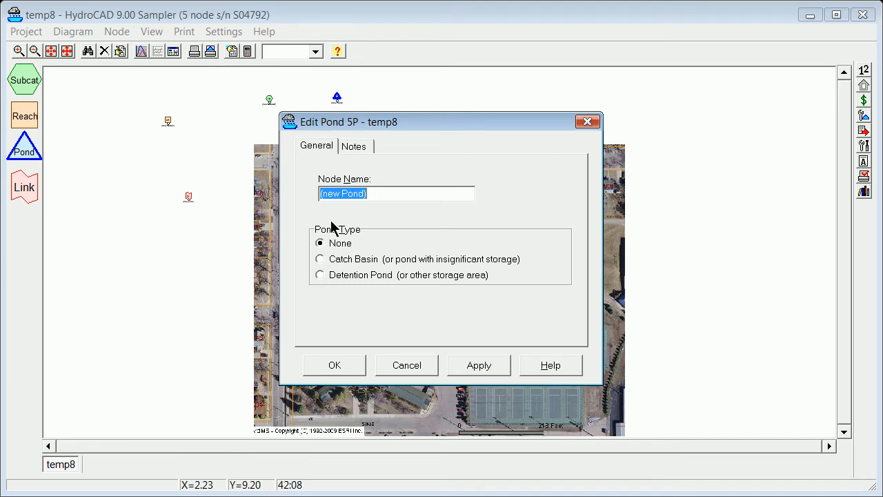
Step: Choose the Detention Pond type and review the available storage types without adding one
{"action": "left_click", "coordinate": [318, 274]}
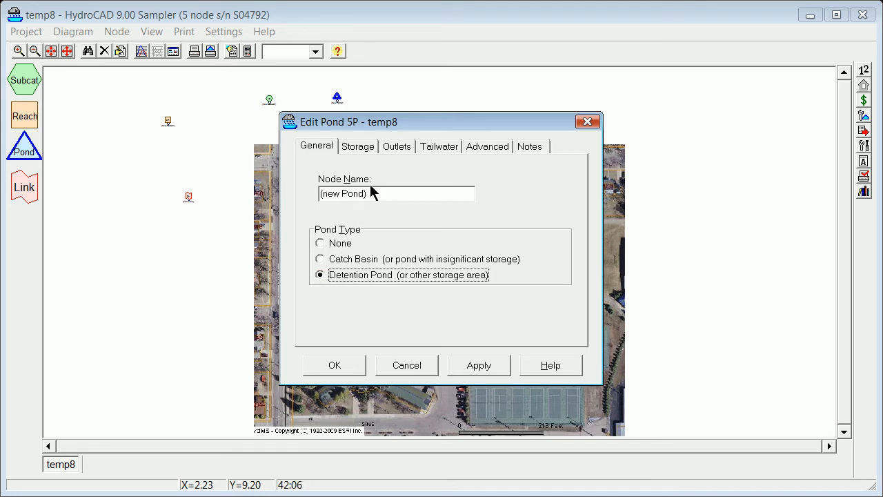
{"action": "left_click", "coordinate": [361, 148]}
{"action": "left_click", "coordinate": [526, 312]}
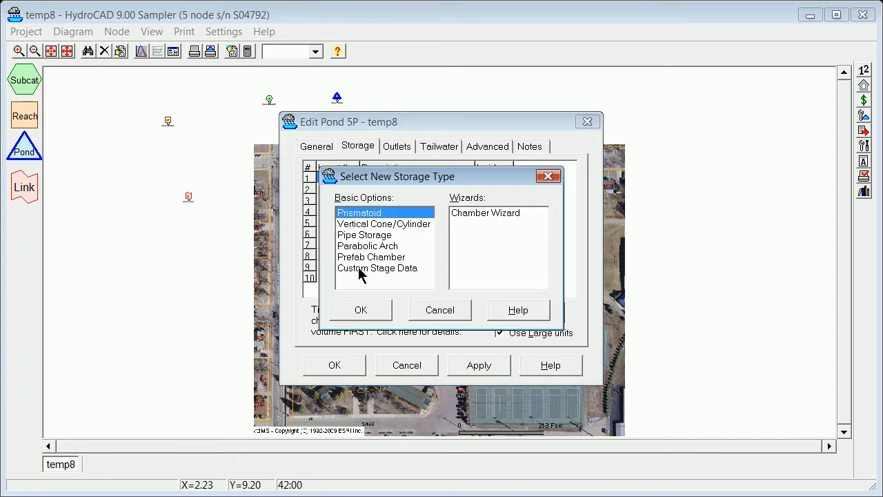
{"action": "left_click", "coordinate": [446, 312]}
Step: Review the available outlet devices and the Special & User-Defined outlet's settings, and cancel without adding an outlet
{"action": "left_click", "coordinate": [397, 147]}
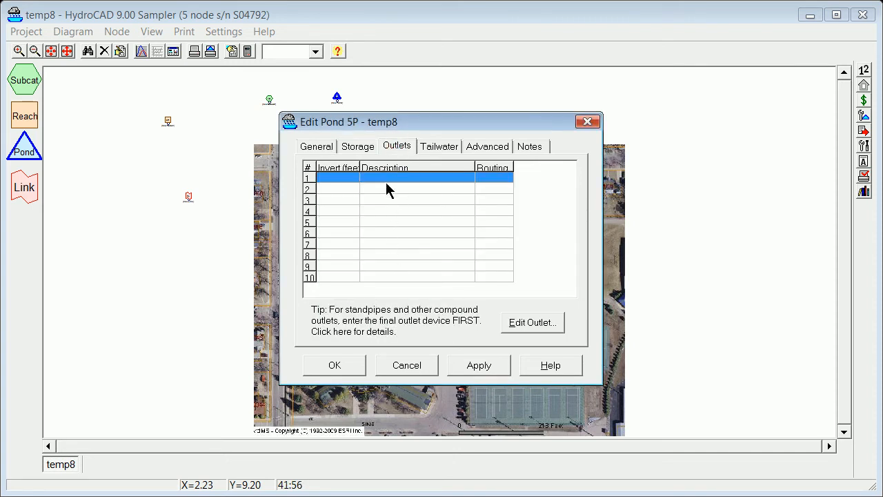
{"action": "left_click", "coordinate": [527, 330]}
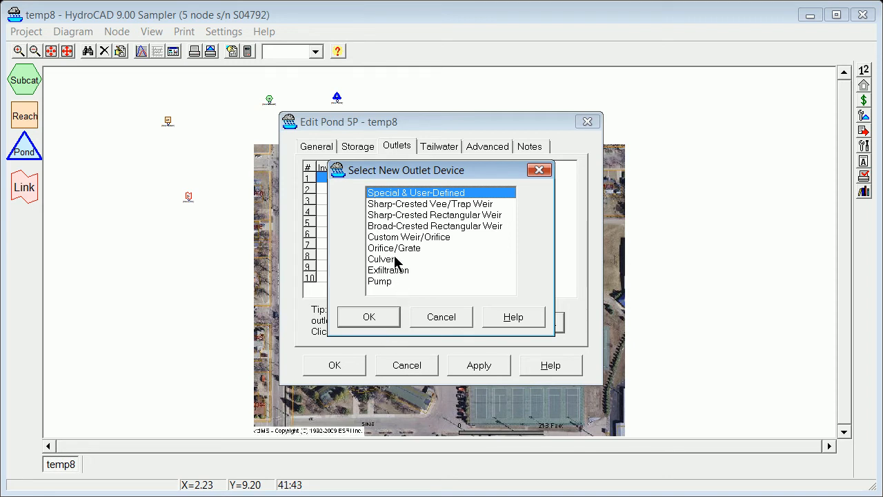
{"action": "left_click", "coordinate": [373, 319]}
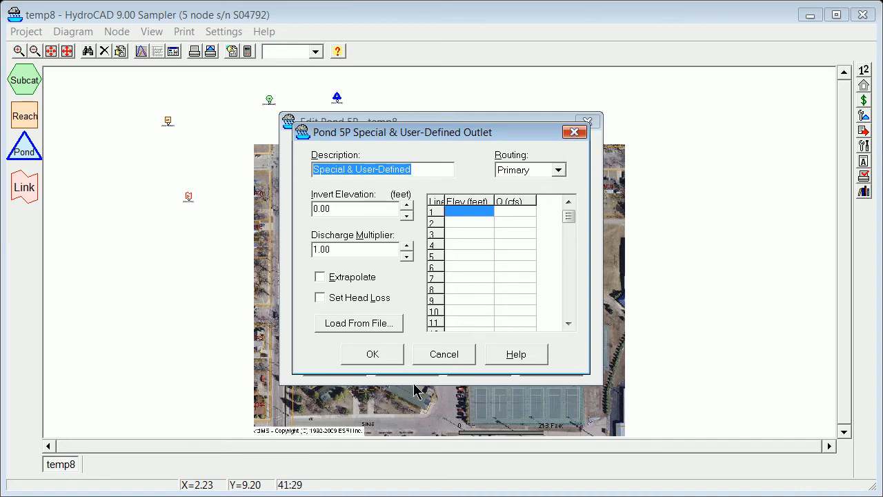
{"action": "left_click", "coordinate": [447, 356]}
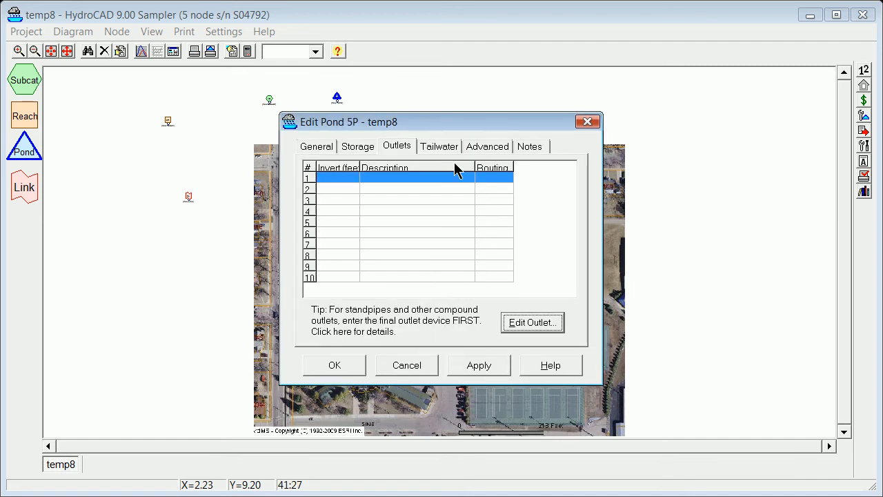
Step: Review the pond's tailwater and advanced settings and cancel the pond edit
{"action": "left_click", "coordinate": [438, 145]}
{"action": "left_click", "coordinate": [476, 144]}
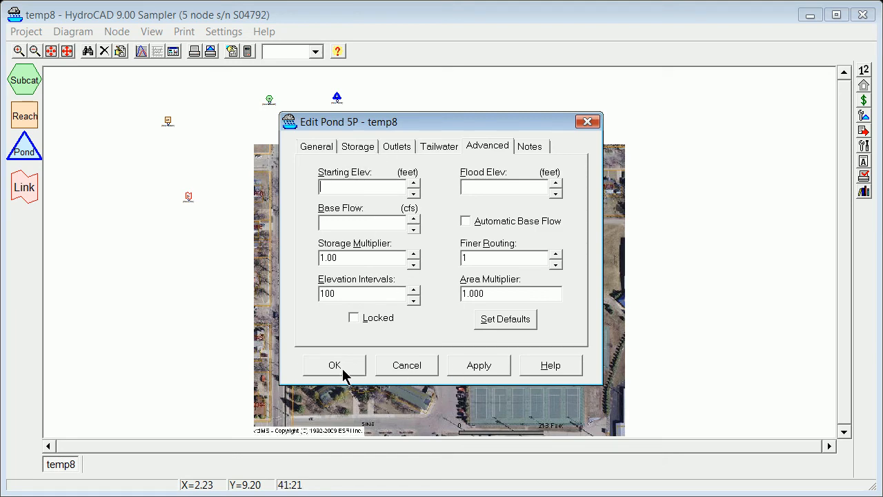
{"action": "left_click", "coordinate": [406, 364]}
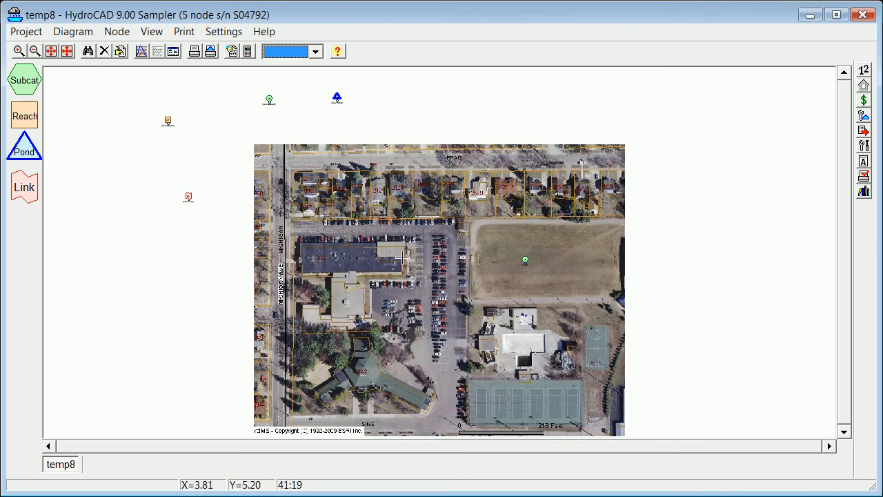
Step: Open the node report of the new pond to view its hydrograph, and close the report and its messages
{"action": "right_click", "coordinate": [336, 97]}
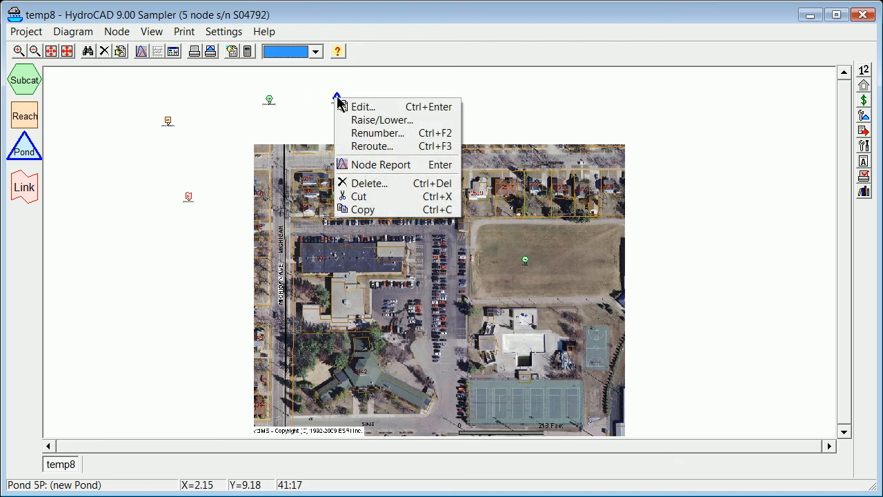
{"action": "left_click", "coordinate": [380, 163]}
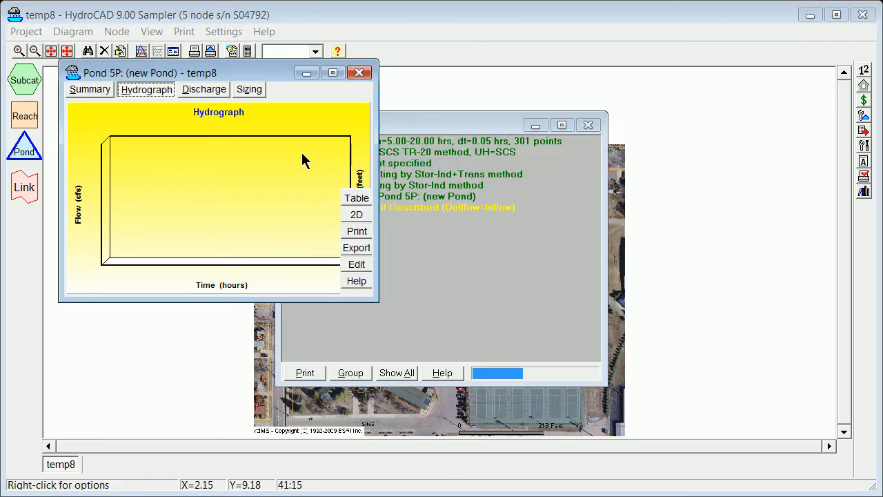
{"action": "left_click", "coordinate": [358, 72]}
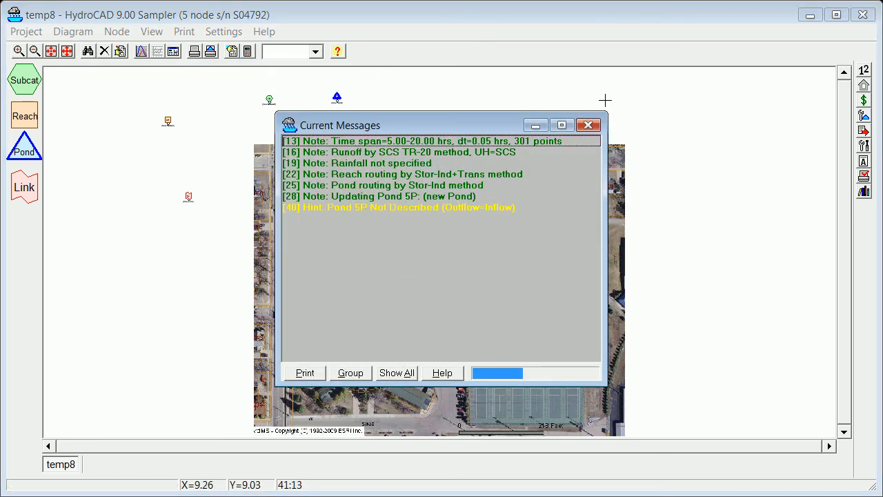
{"action": "left_click", "coordinate": [588, 125]}
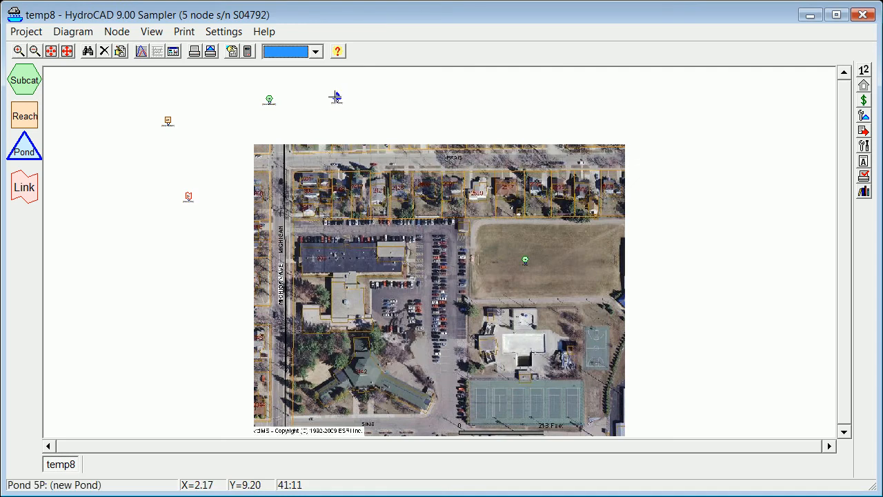
Step: Try to save the new pond as a Detention Pond with its storage and outlet lists left empty, and close the pond editor
{"action": "right_click", "coordinate": [336, 97]}
{"action": "left_click", "coordinate": [360, 107]}
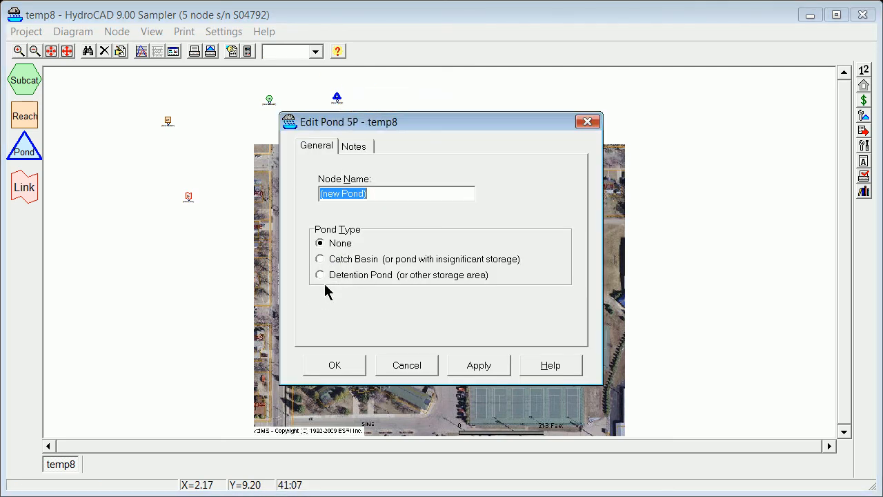
{"action": "left_click", "coordinate": [320, 275]}
{"action": "left_click", "coordinate": [358, 147]}
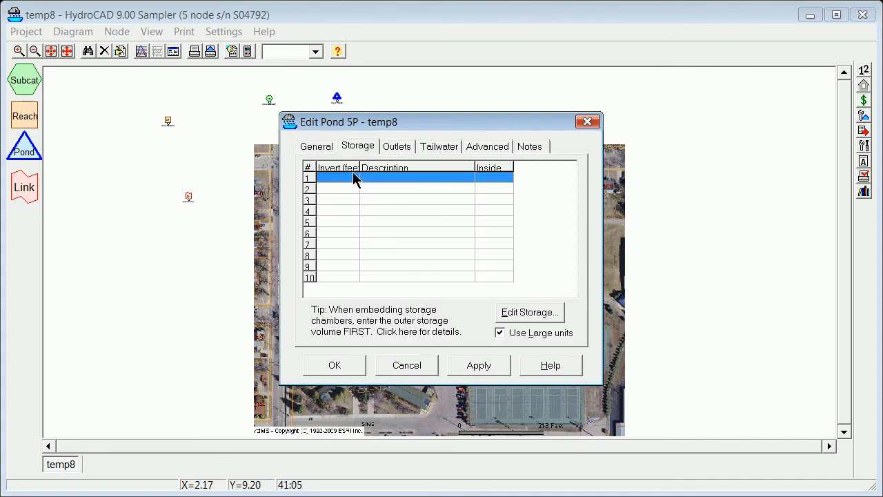
{"action": "left_click", "coordinate": [393, 146]}
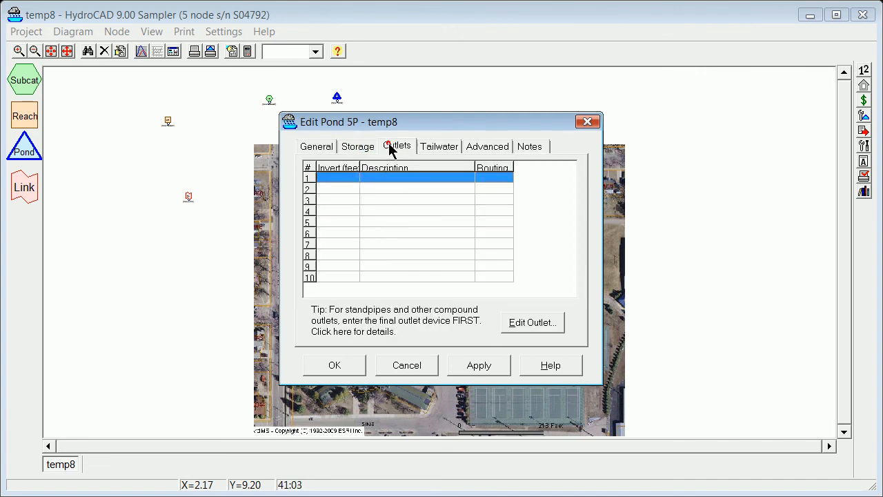
{"action": "left_click", "coordinate": [345, 366]}
{"action": "left_click", "coordinate": [574, 397]}
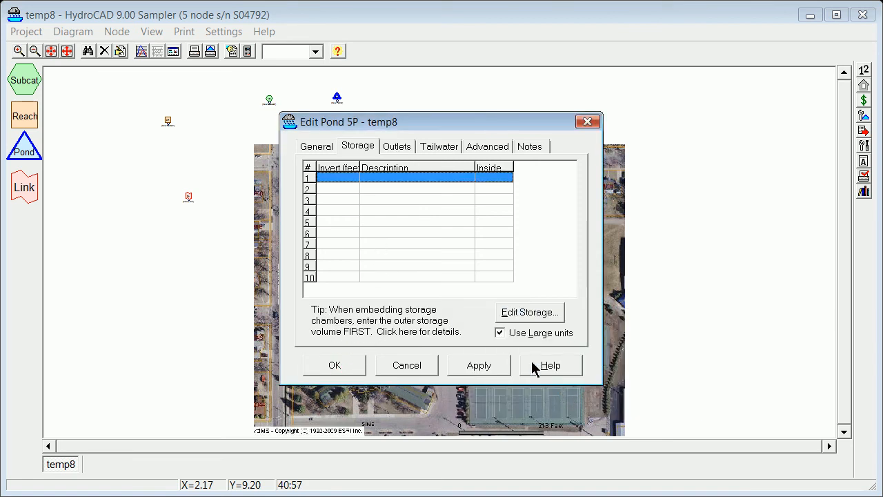
{"action": "left_click", "coordinate": [587, 121]}
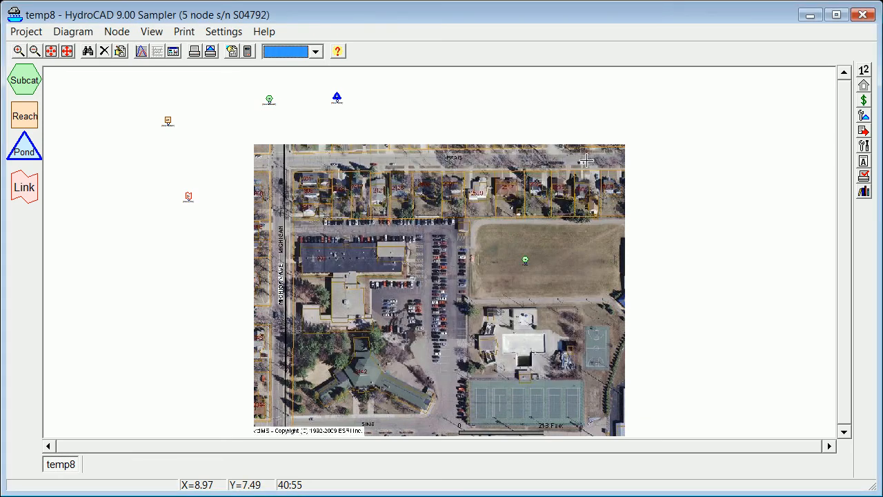